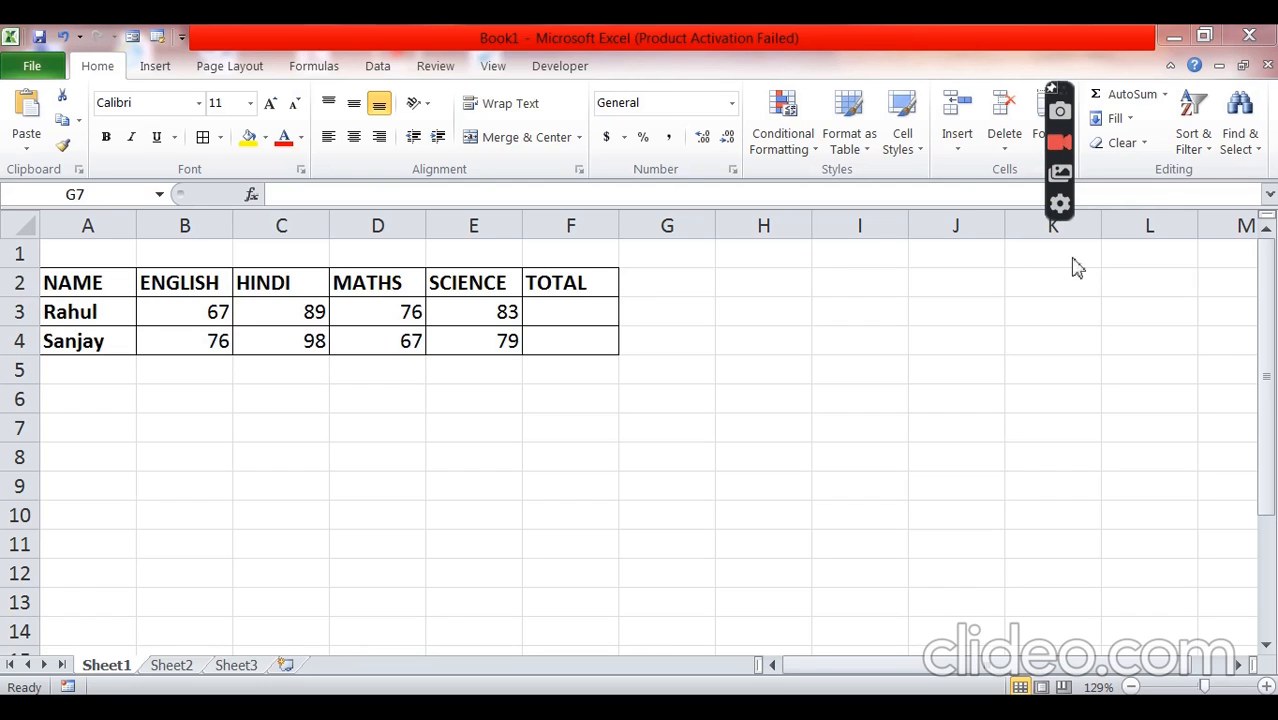
# Enter =B3+C3+D3+E3 in F3 to total the row's marks and fill the formula down to F4
pyautogui.click(553, 311)
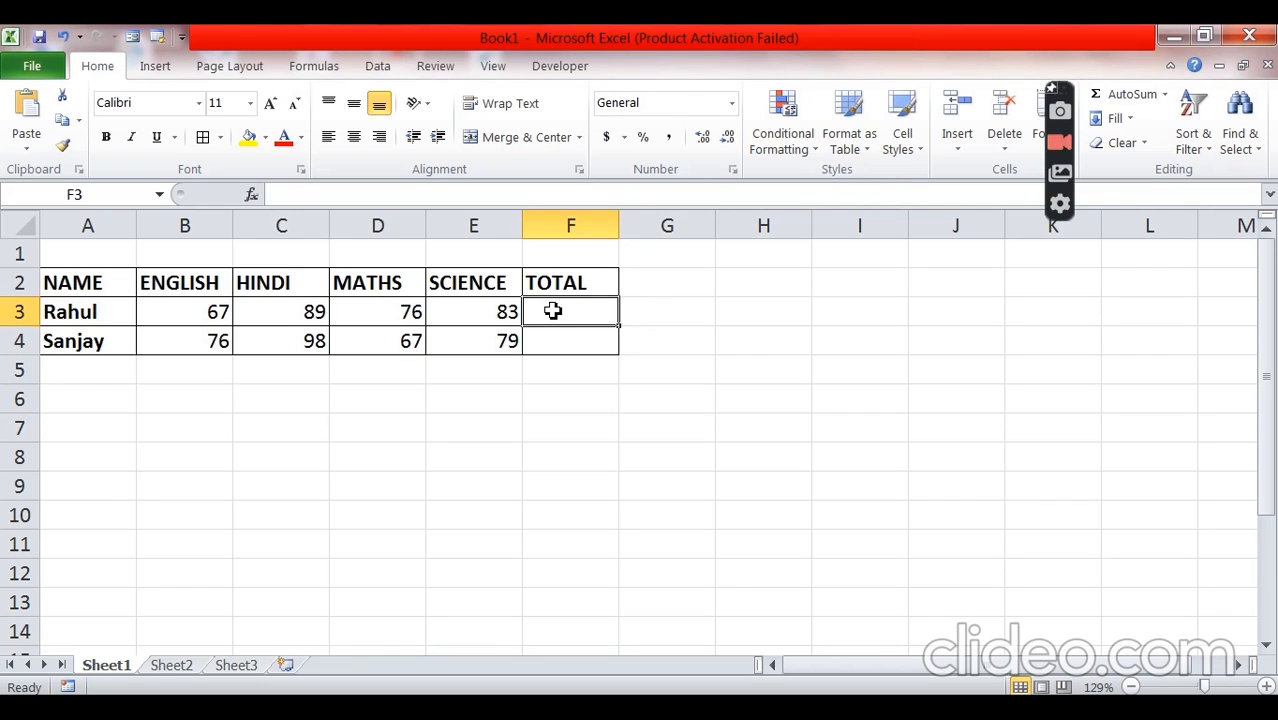
pyautogui.write('=')
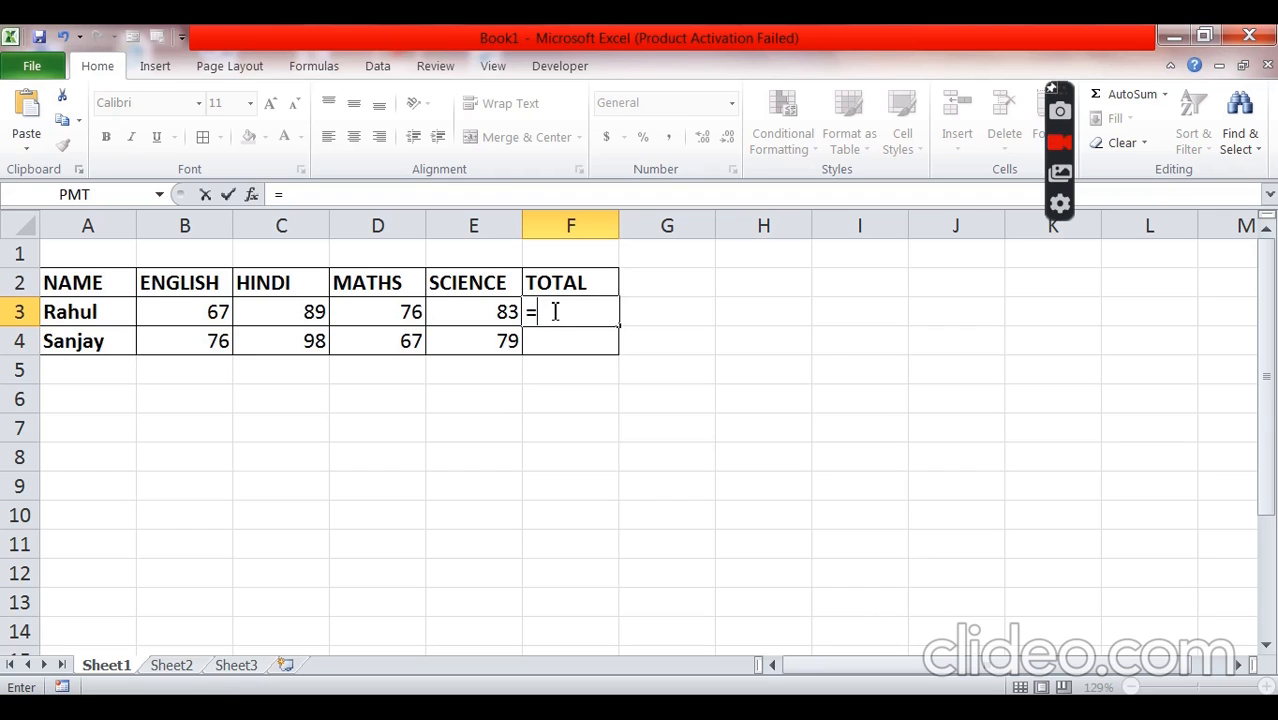
pyautogui.write('B3')
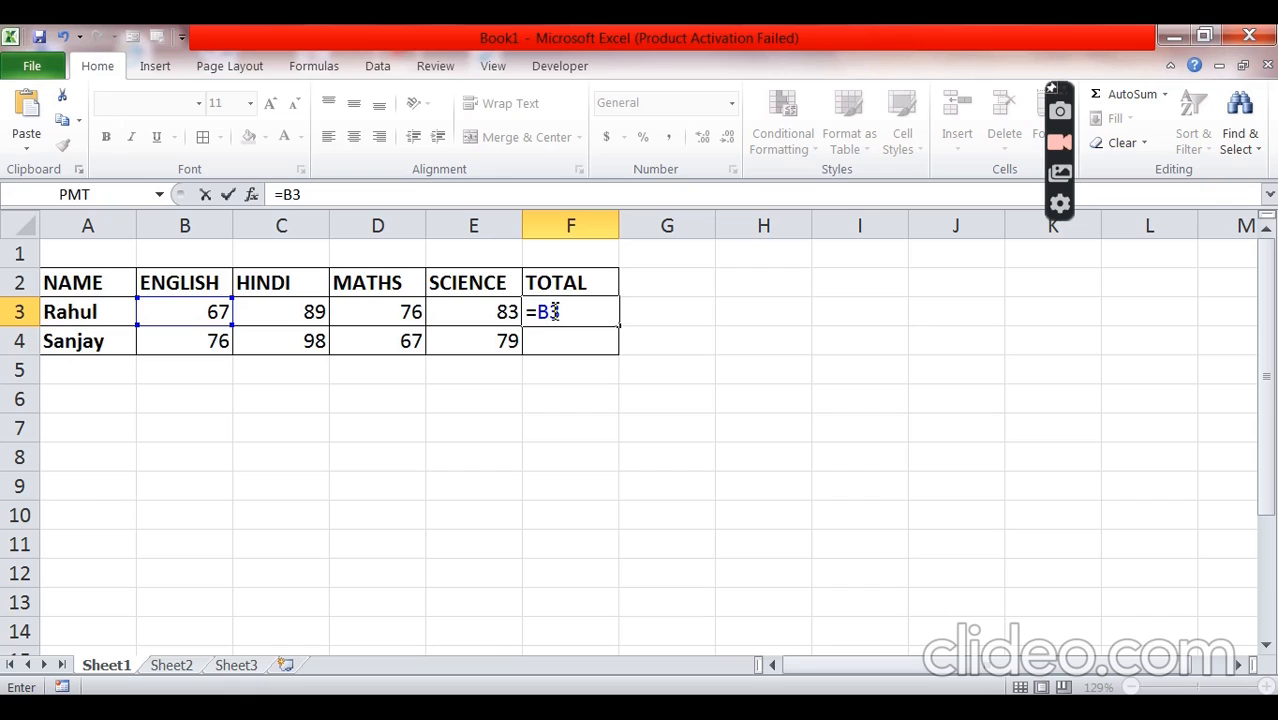
pyautogui.write('+')
pyautogui.write('C3')
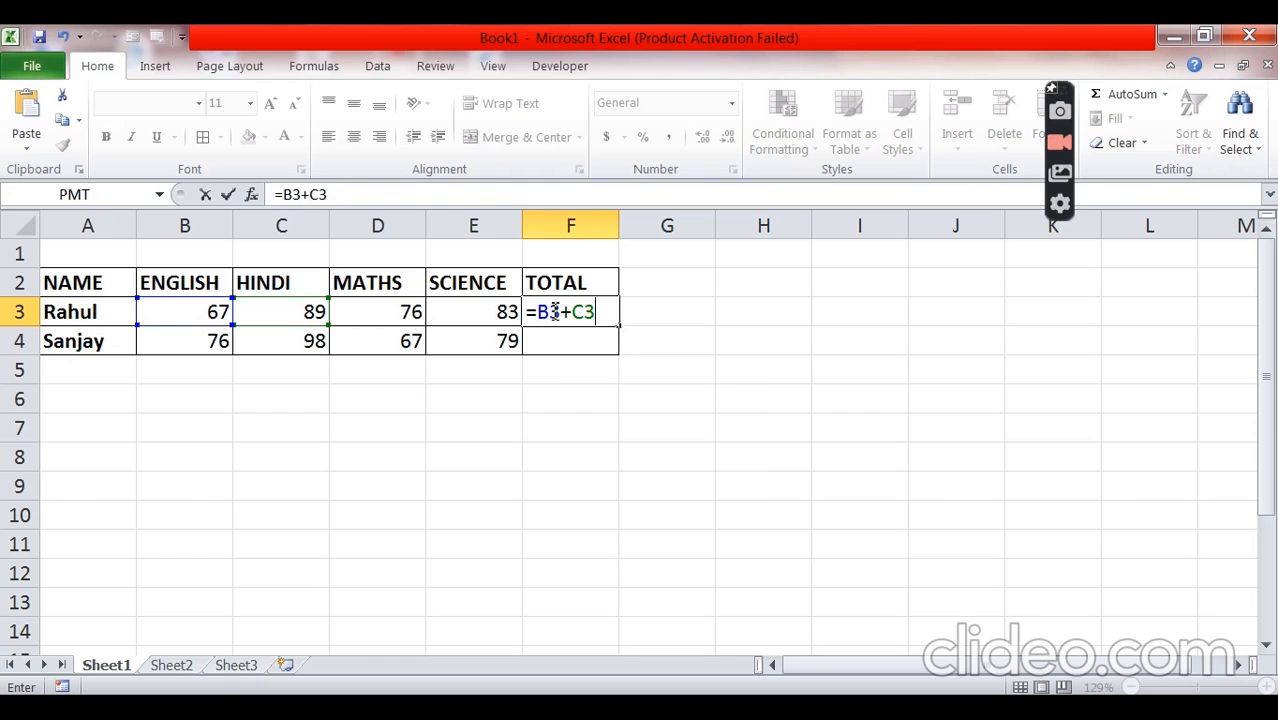
pyautogui.write('+D3')
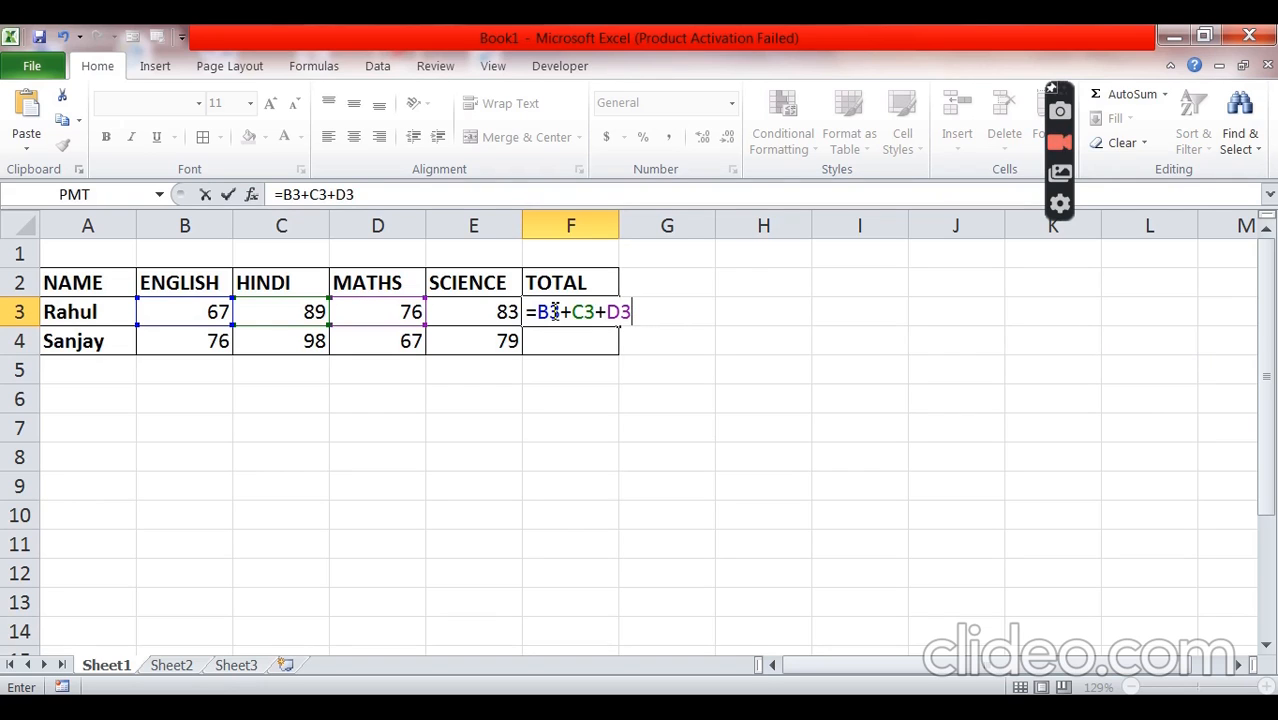
pyautogui.write('+E3')
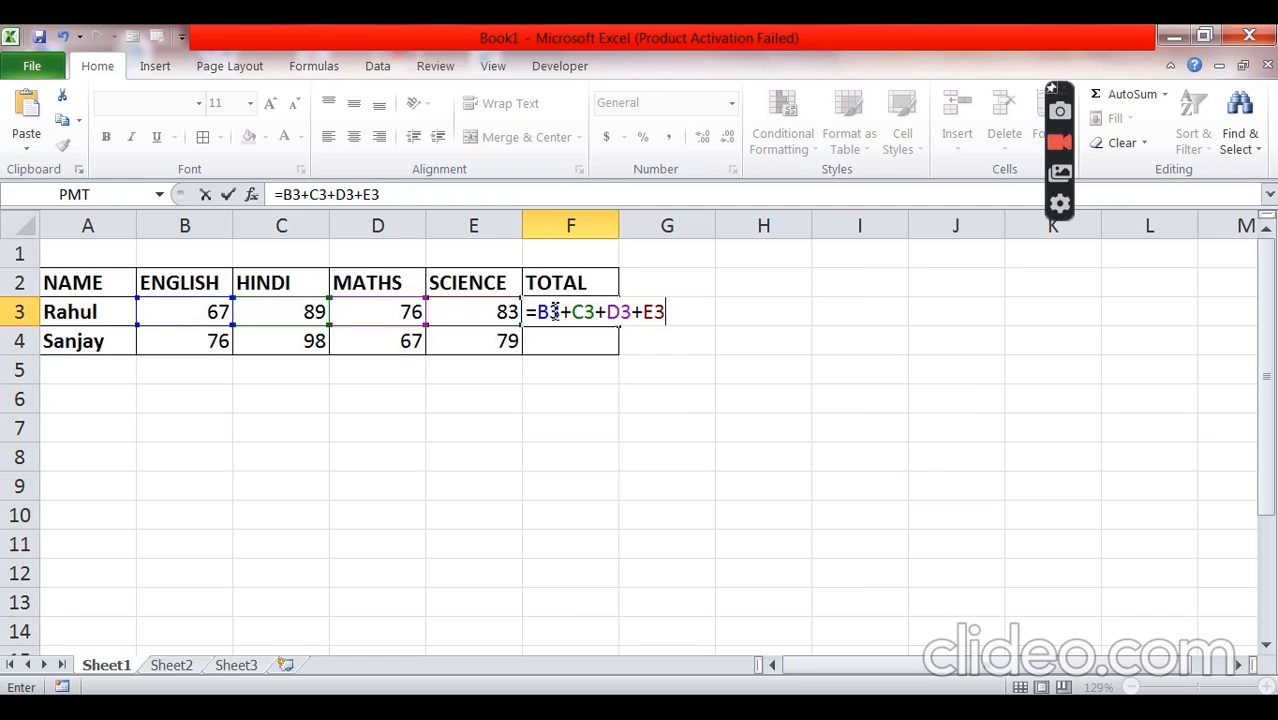
pyautogui.press('Return')
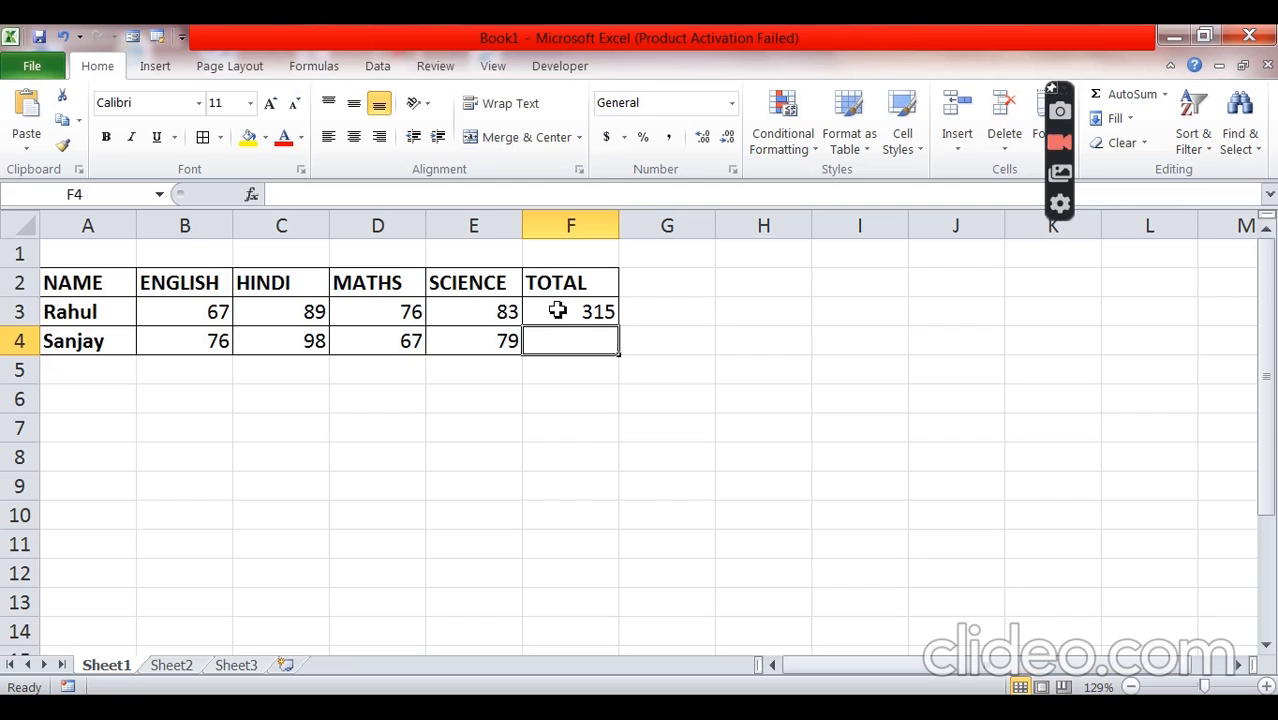
pyautogui.click(557, 311)
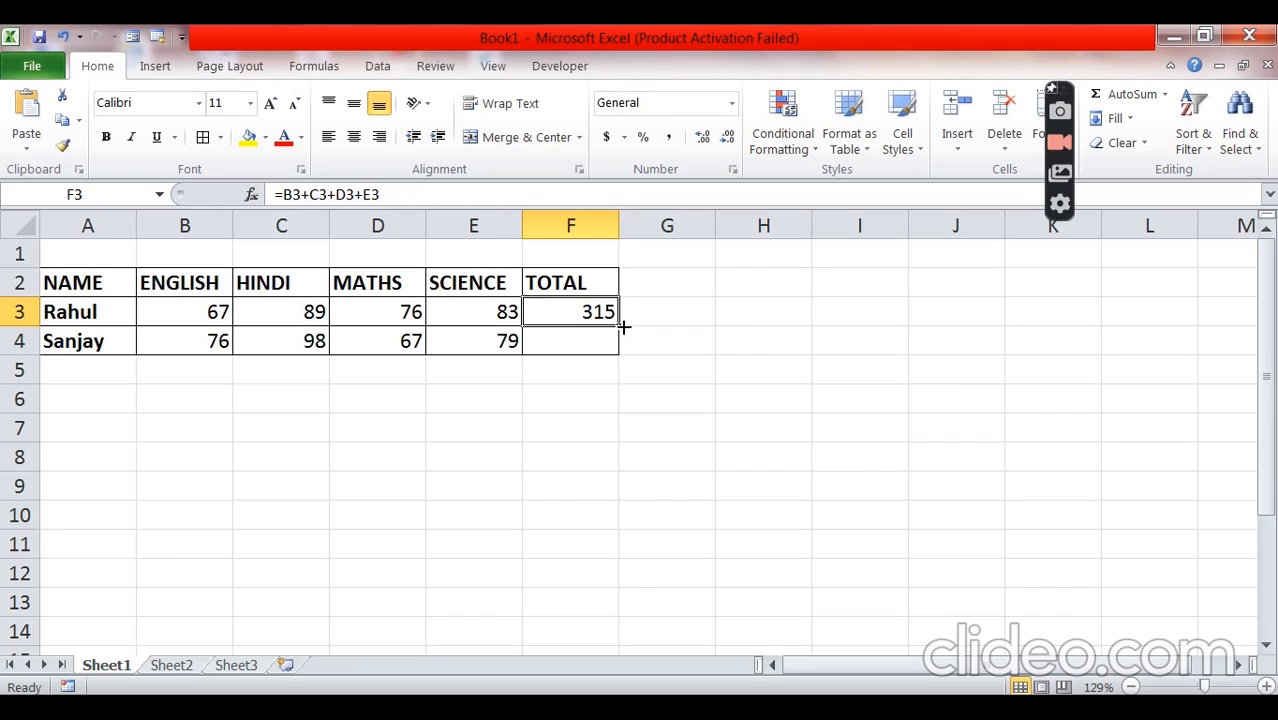
pyautogui.moveTo(622, 327); pyautogui.dragTo(622, 345)
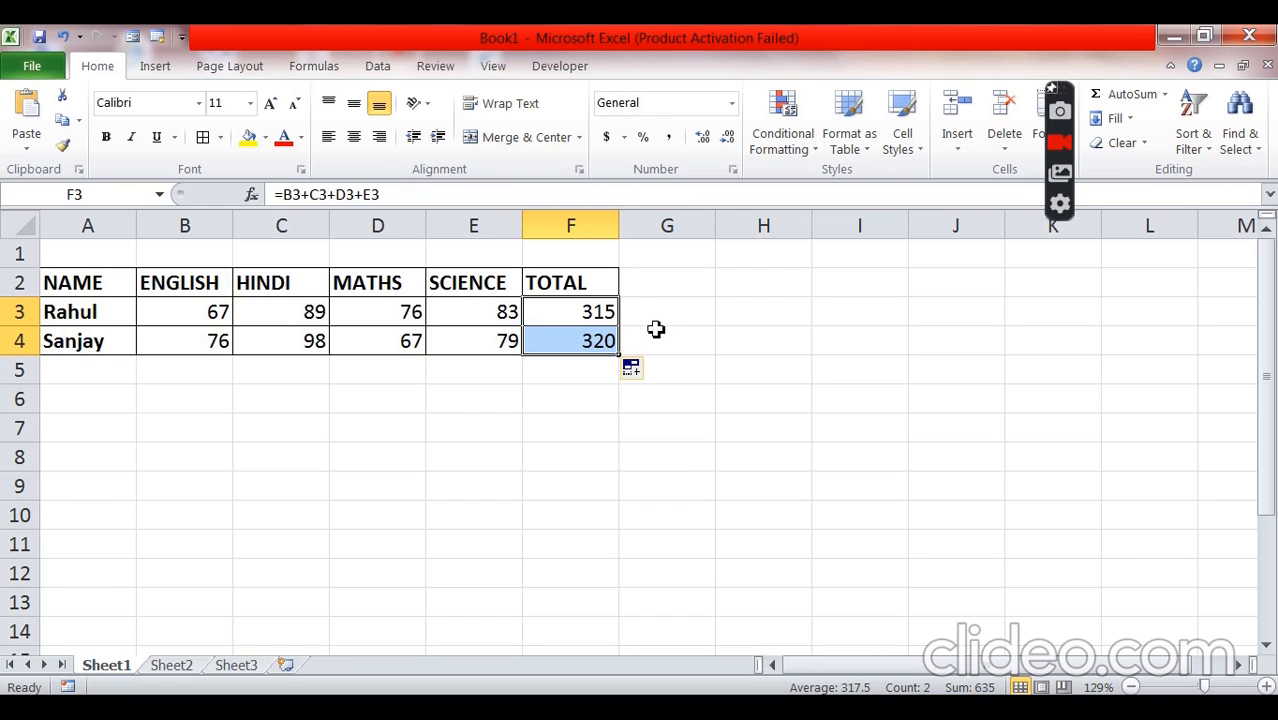
# Edit the formula in F3 to =B3+C3+D3+E4
pyautogui.doubleClick(598, 313)
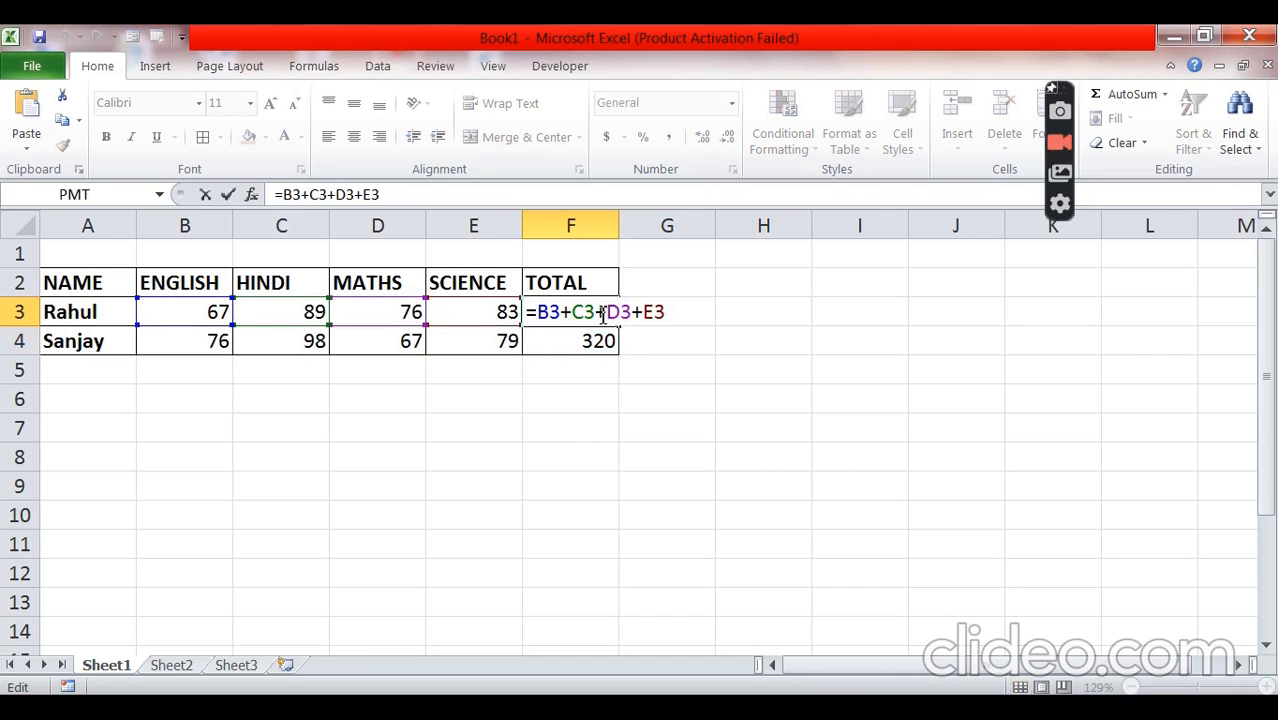
pyautogui.click(671, 314)
pyautogui.press('BackSpace')
pyautogui.write('4')
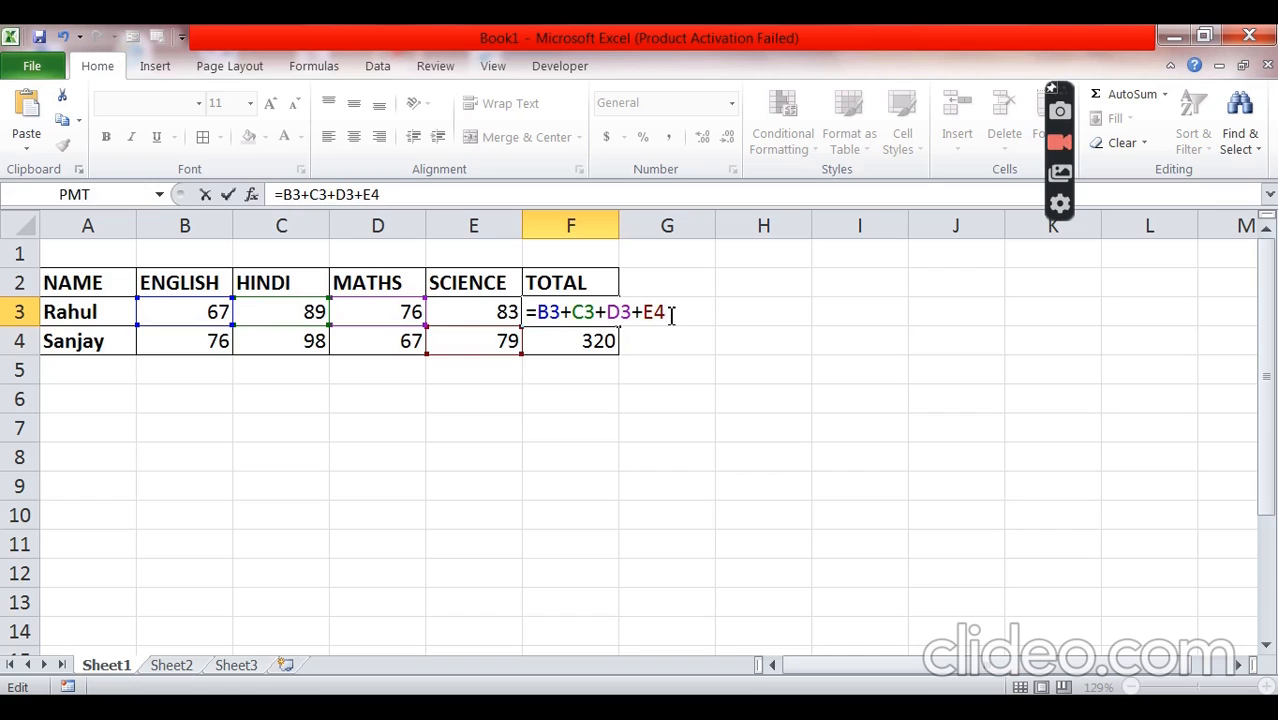
pyautogui.press('Return')
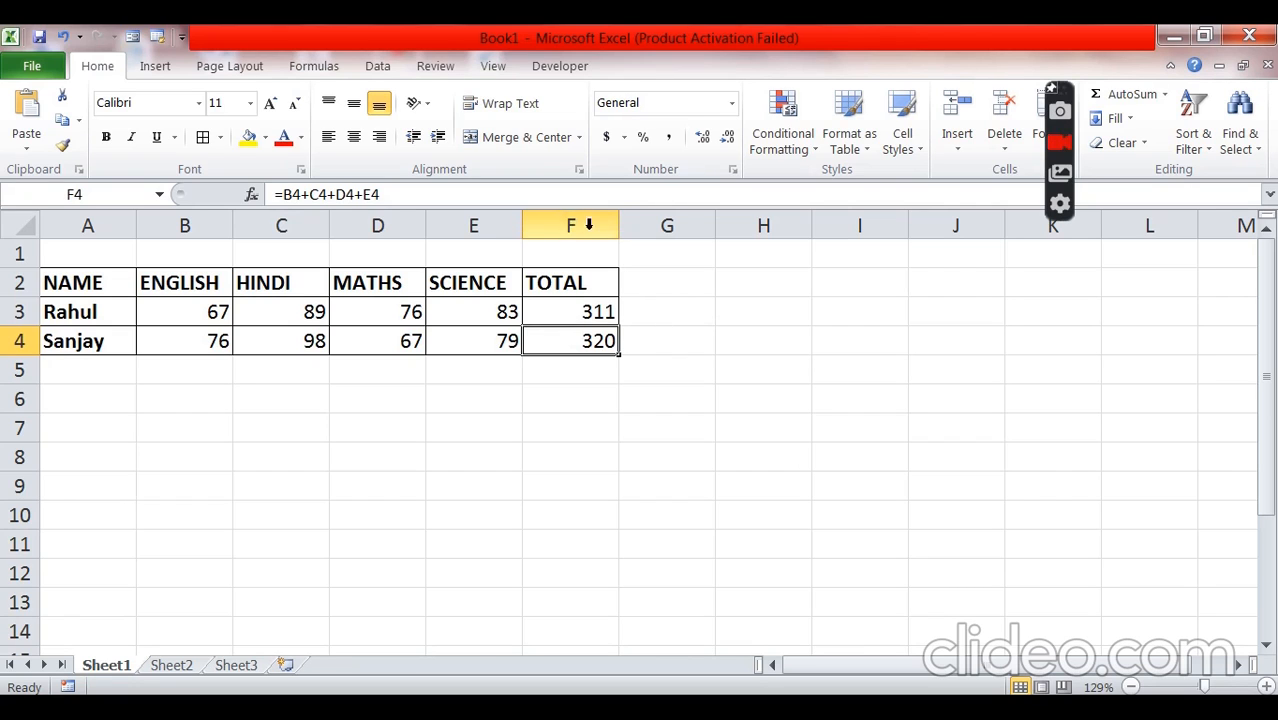
# Delete the TOTAL column from the marks table
pyautogui.rightClick(570, 224)
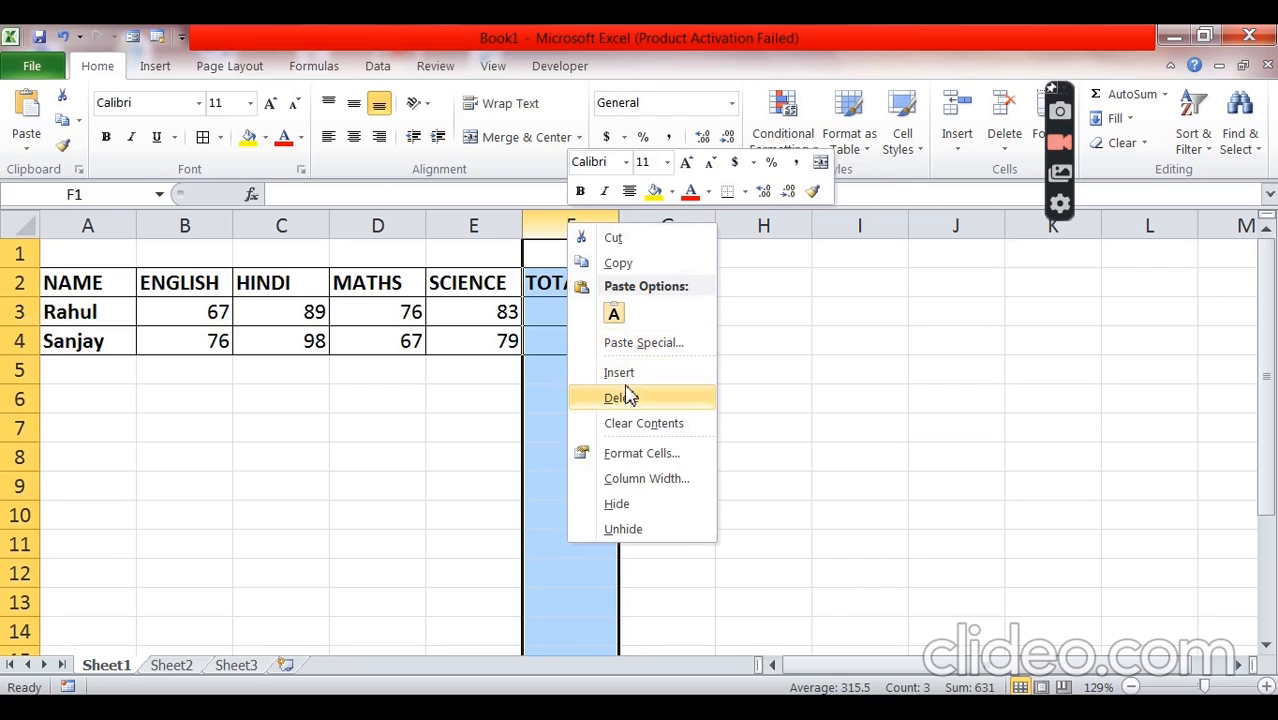
pyautogui.click(625, 397)
pyautogui.click(673, 368)
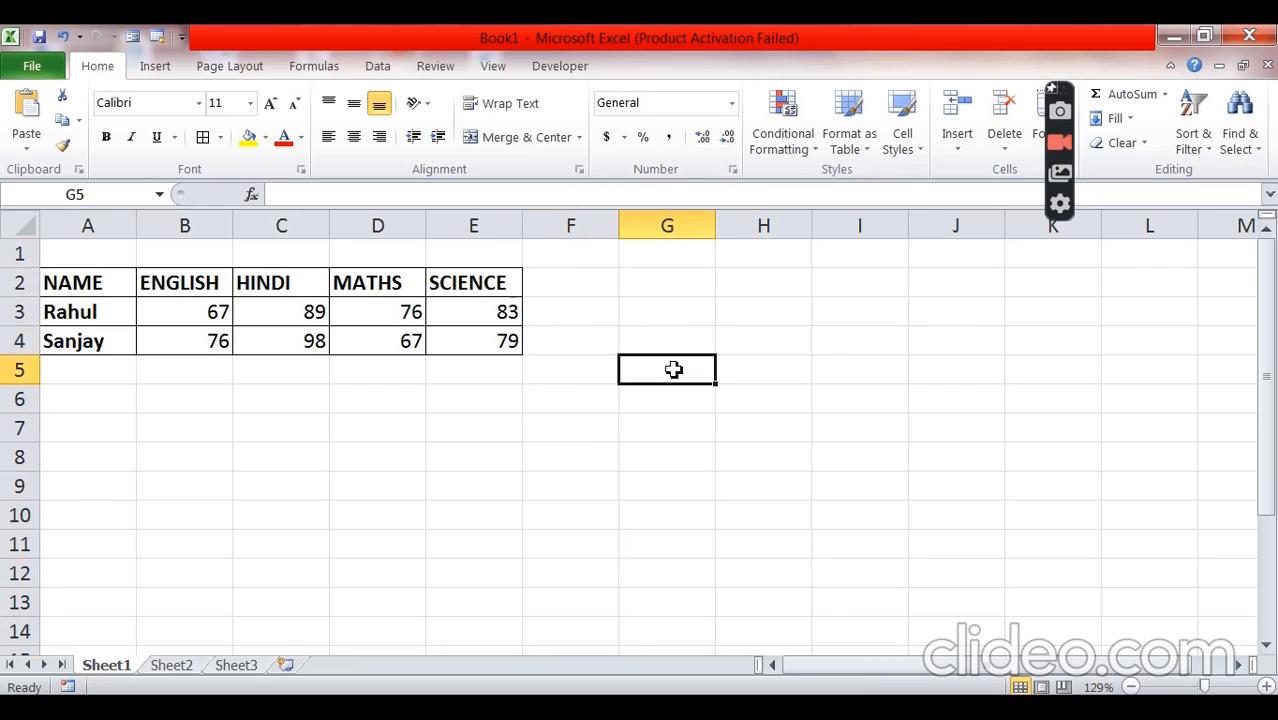
# Enter the labels AVERAGE, MAXIMUM and MINIMUM in cells F6, F7 and F8
pyautogui.click(556, 398)
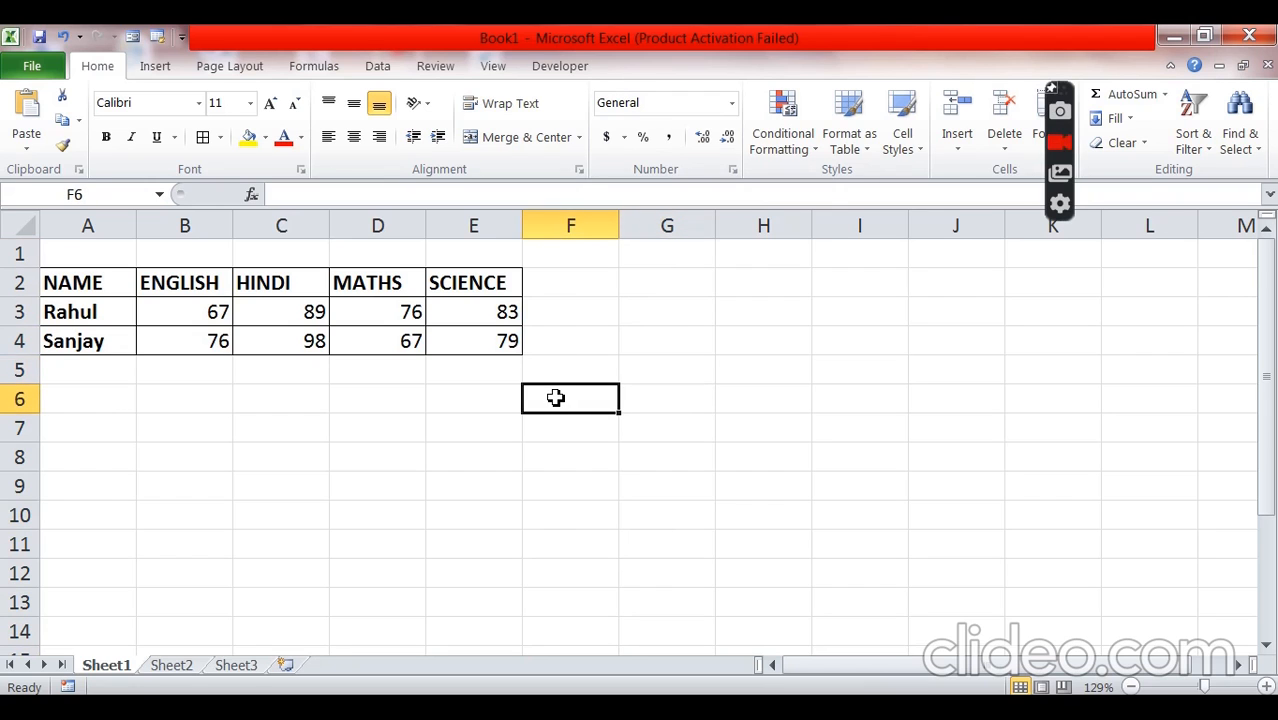
pyautogui.write('AVERAGE')
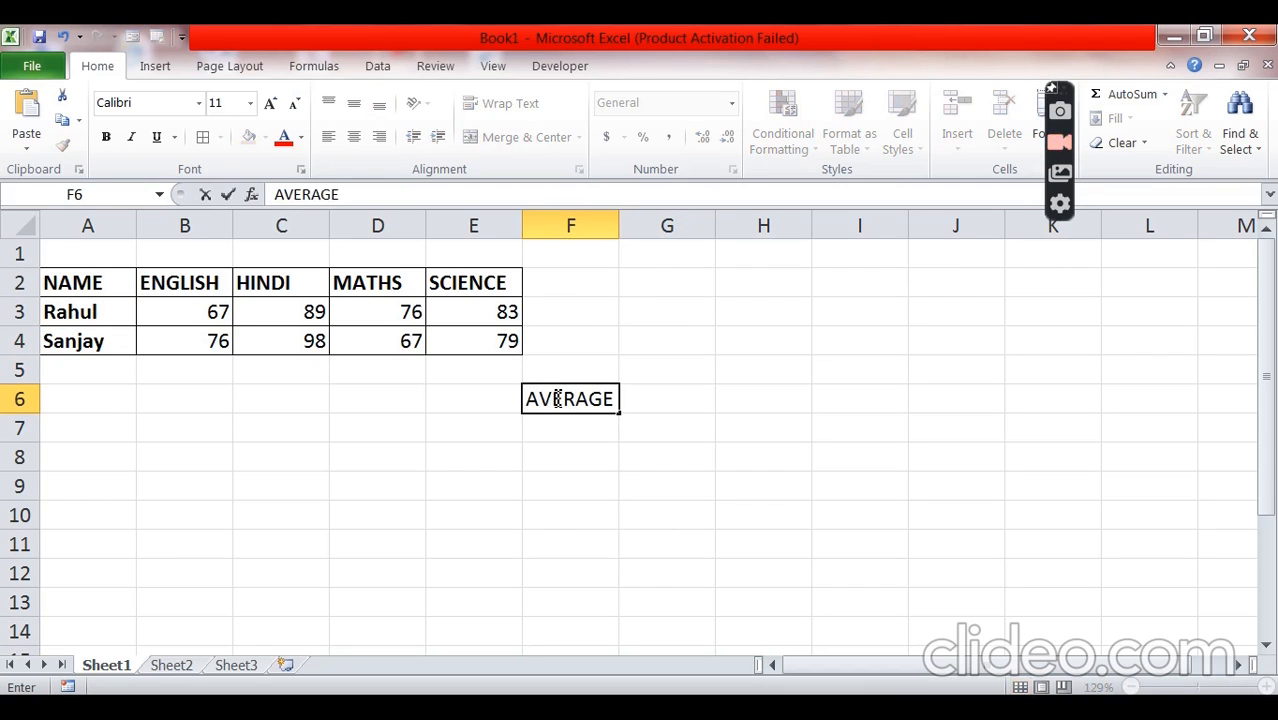
pyautogui.press('Return')
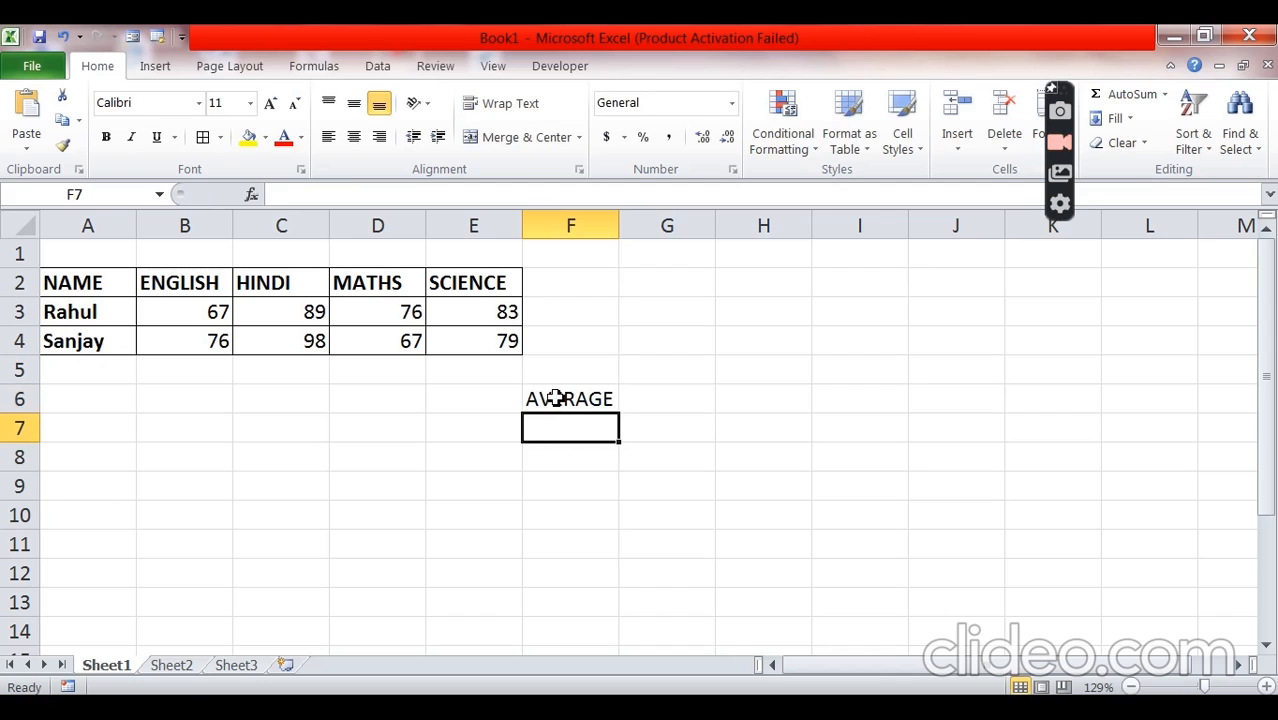
pyautogui.write('MAXIMUM')
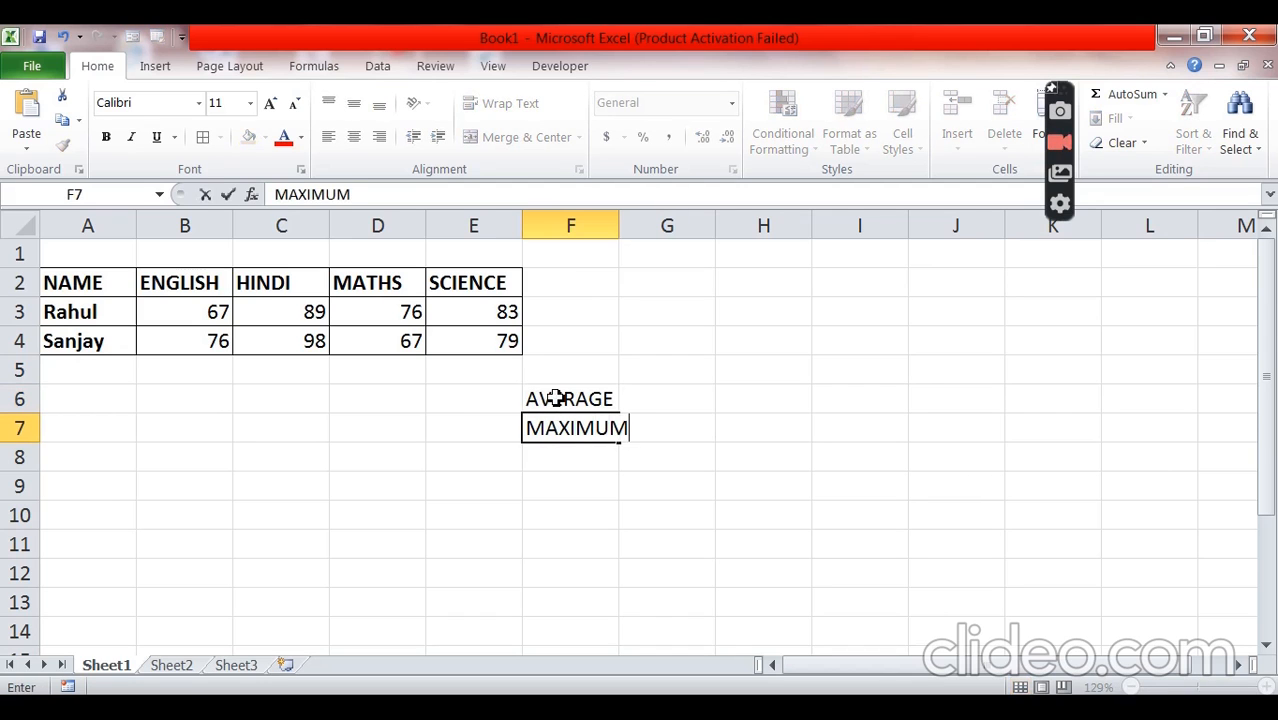
pyautogui.press('Return')
pyautogui.write('M')
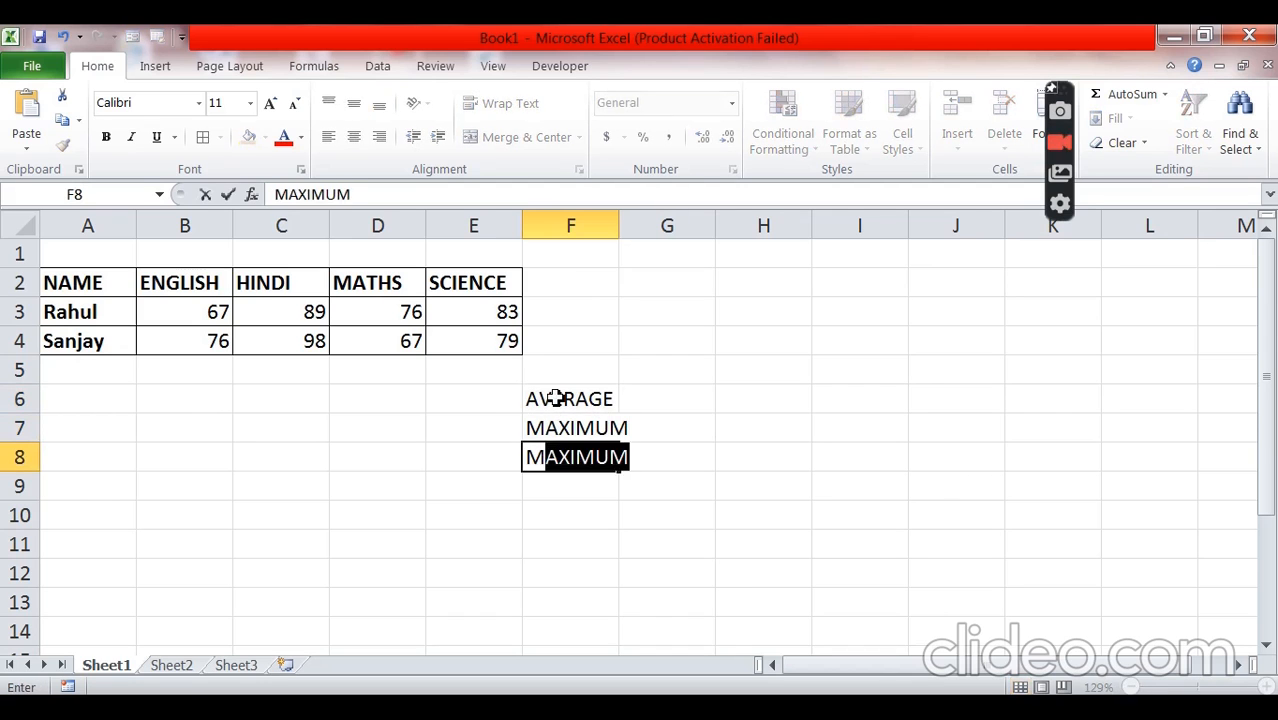
pyautogui.write('INIMUM')
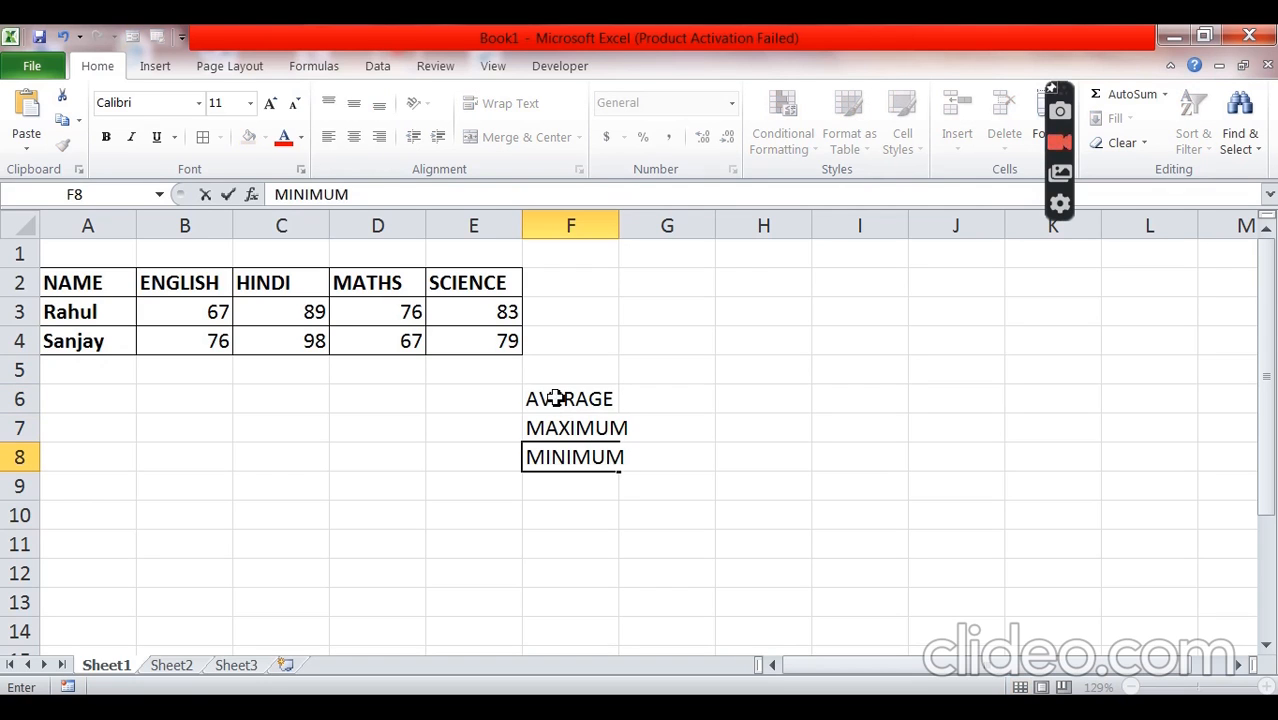
pyautogui.click(719, 420)
# Widen column F slightly so that the summary labels fit inside their cells
pyautogui.moveTo(585, 228); pyautogui.dragTo(633, 227)
pyautogui.click(733, 408)
pyautogui.click(683, 400)
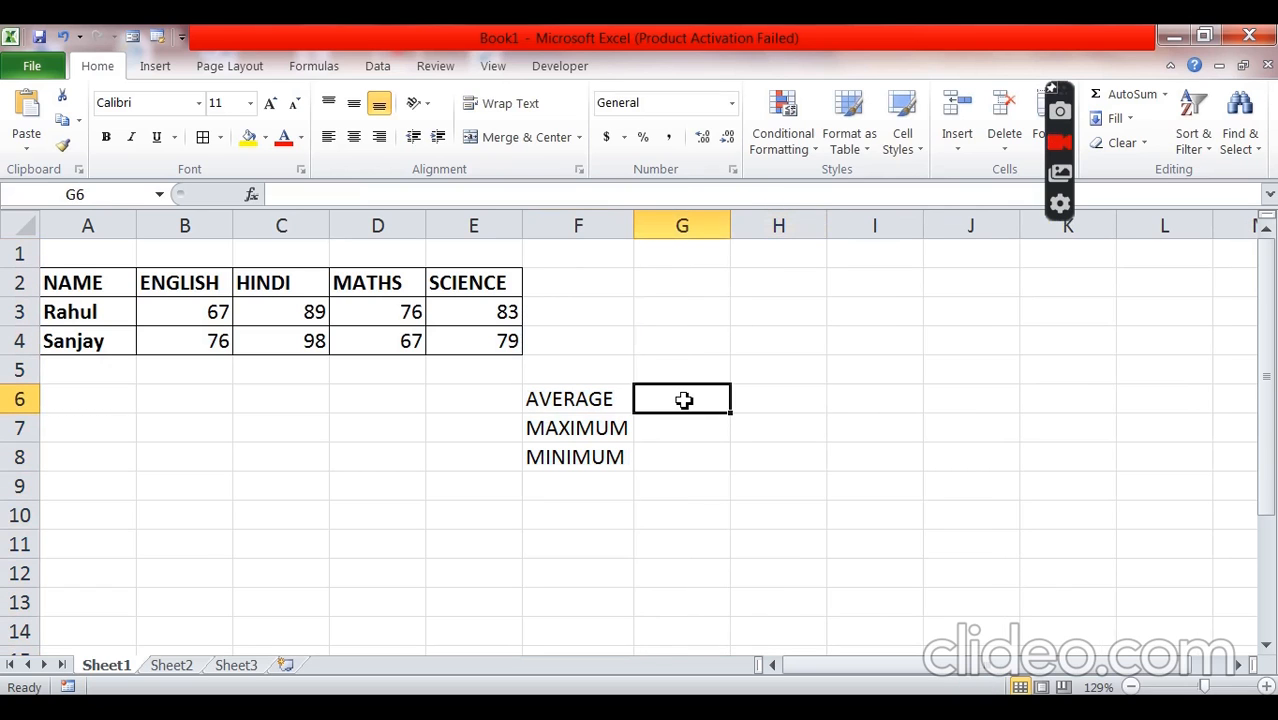
pyautogui.click(784, 415)
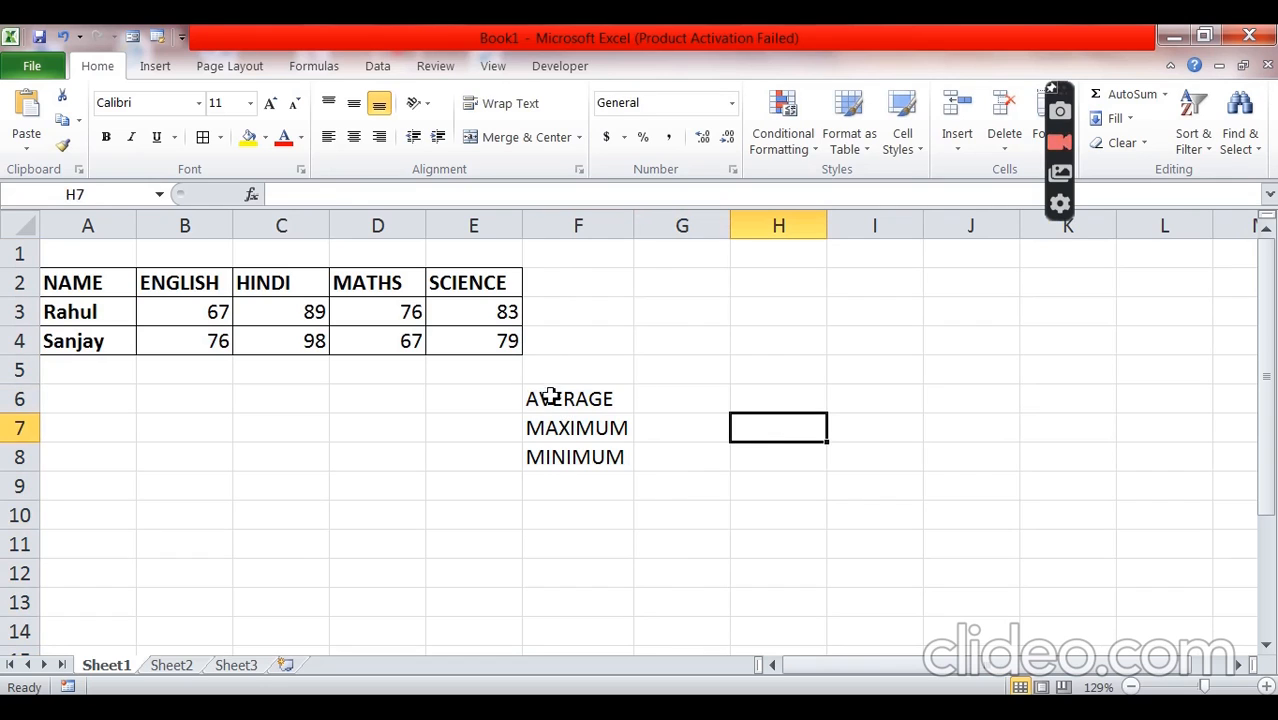
# Apply all borders to the summary range F6:G8
pyautogui.click(550, 396)
pyautogui.moveTo(575, 418); pyautogui.dragTo(650, 448)
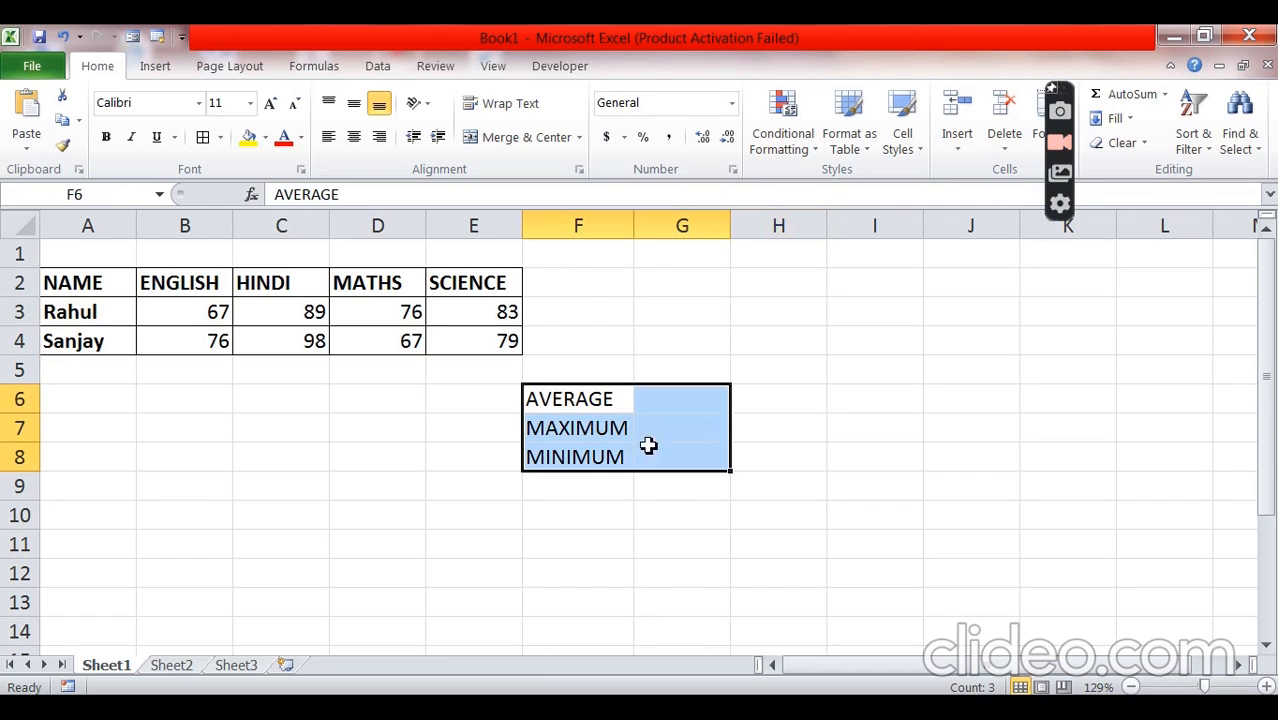
pyautogui.click(203, 137)
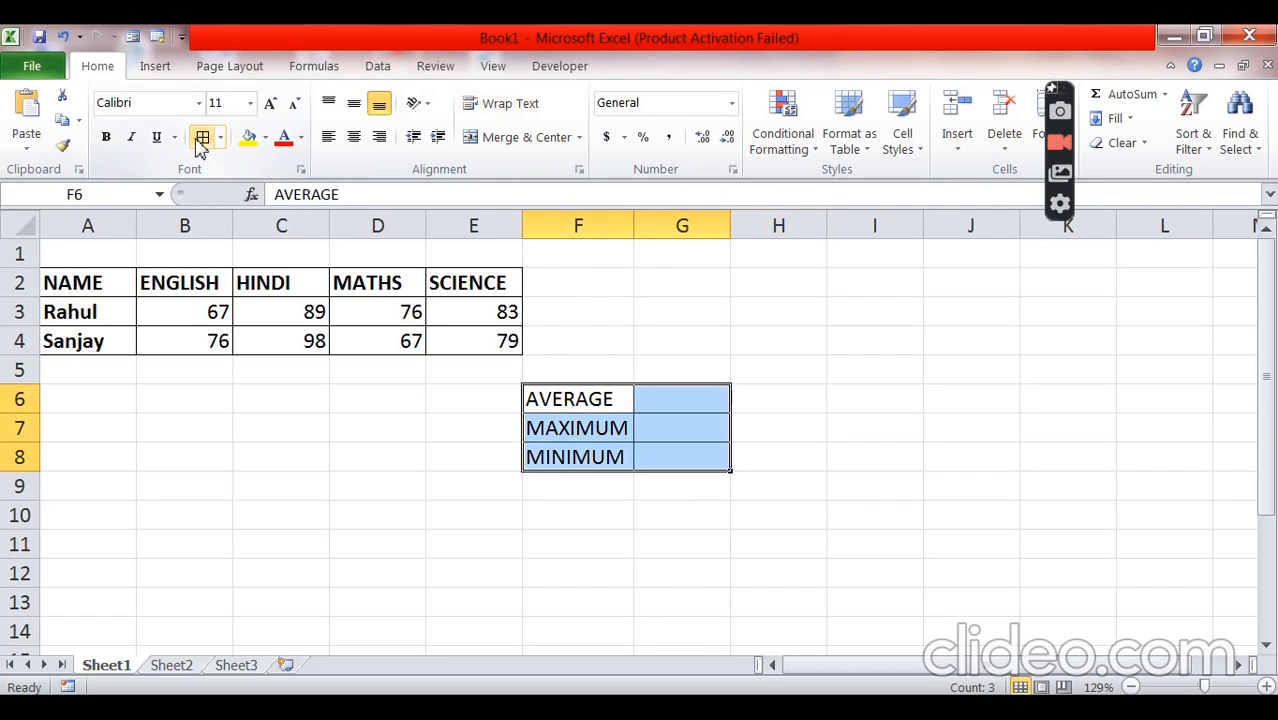
pyautogui.click(864, 389)
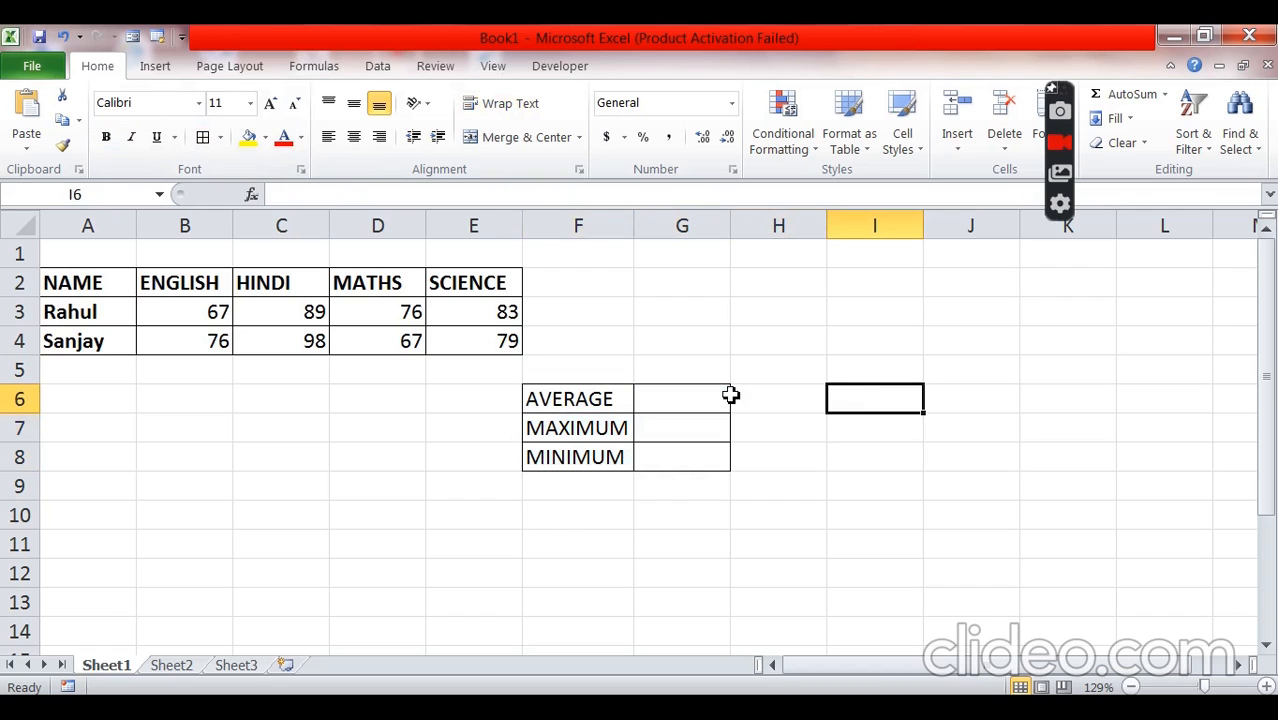
# Calculate the average of the first student's four marks in cell G6 with the formula =AVERAGE(B3,C3,D3,E3)
pyautogui.click(680, 399)
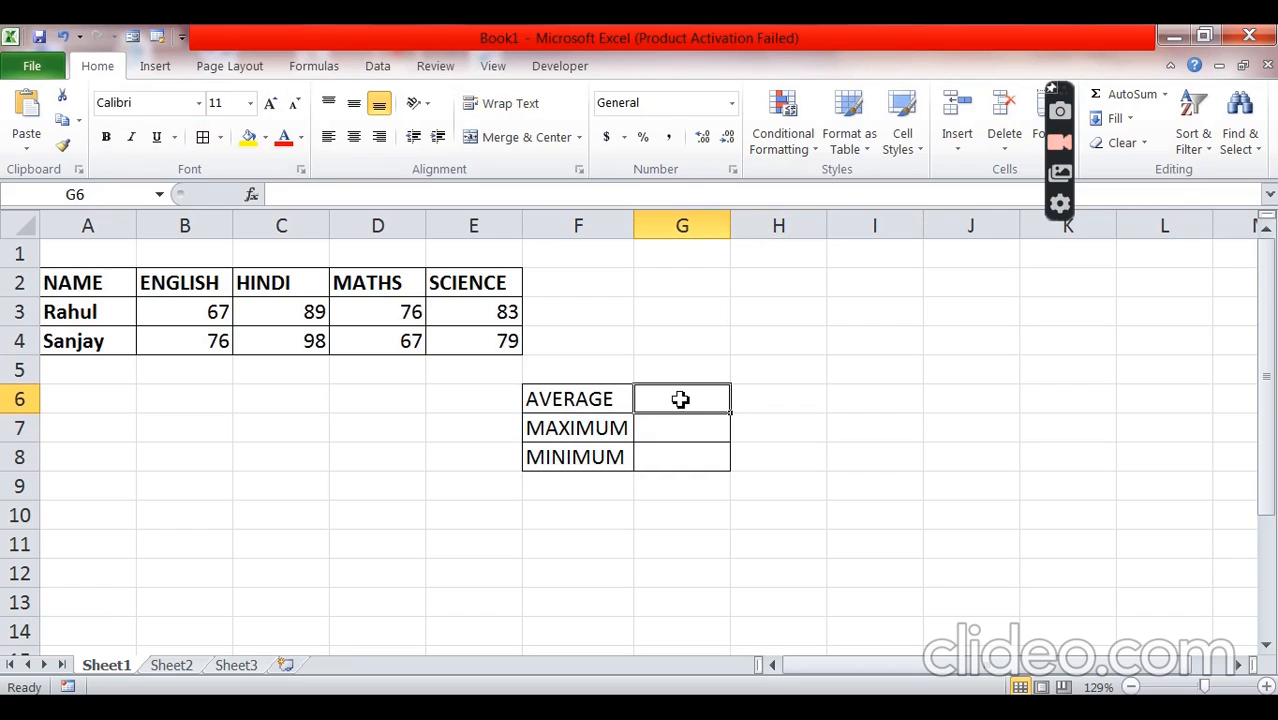
pyautogui.write('=')
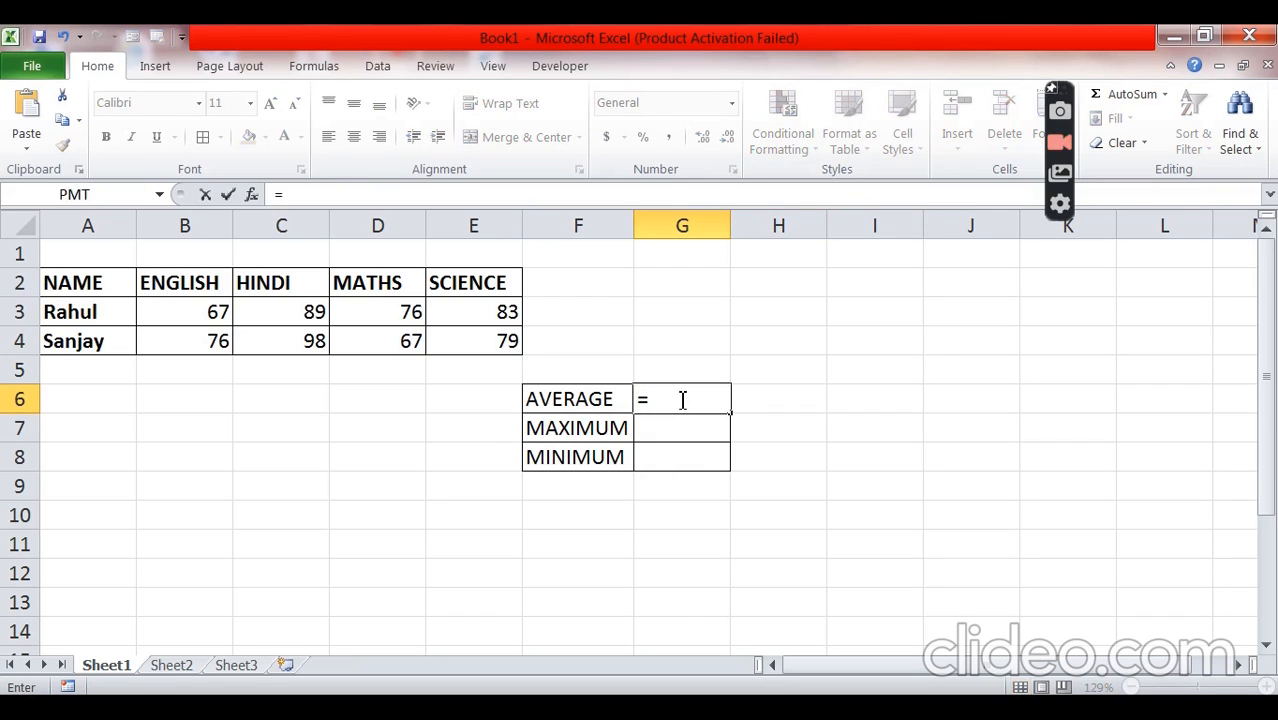
pyautogui.write('A')
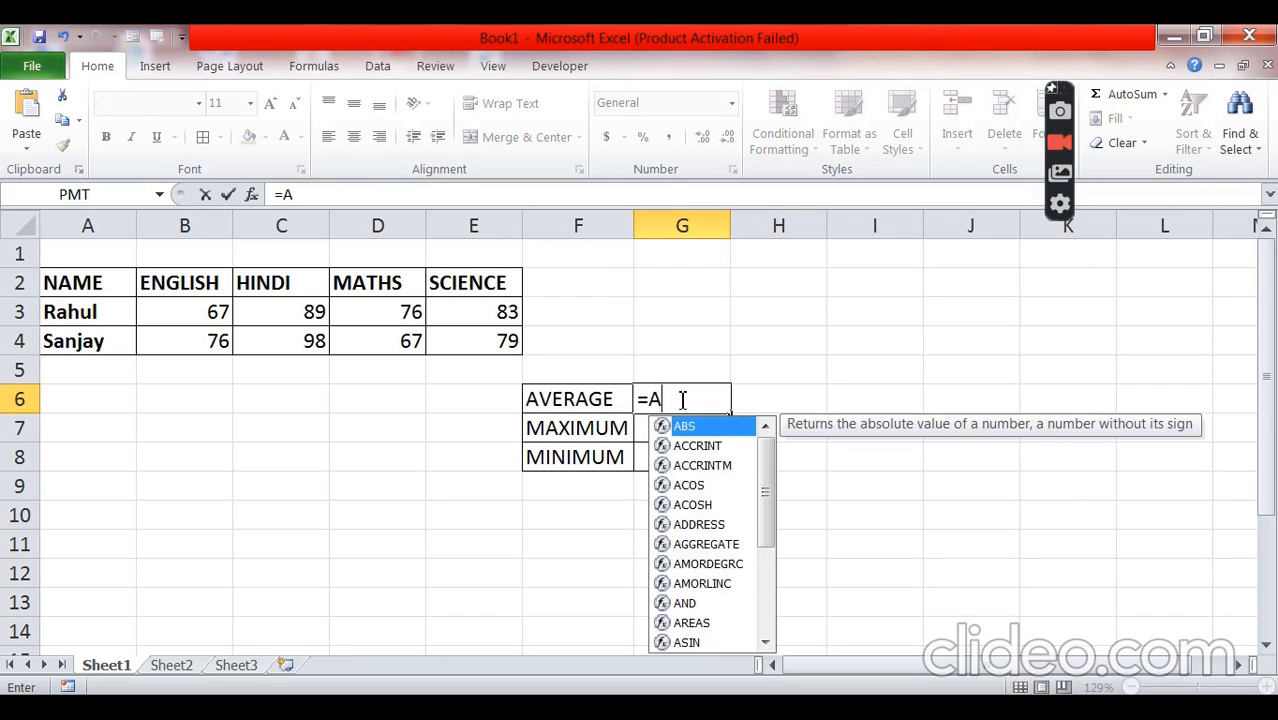
pyautogui.write('VERAGE')
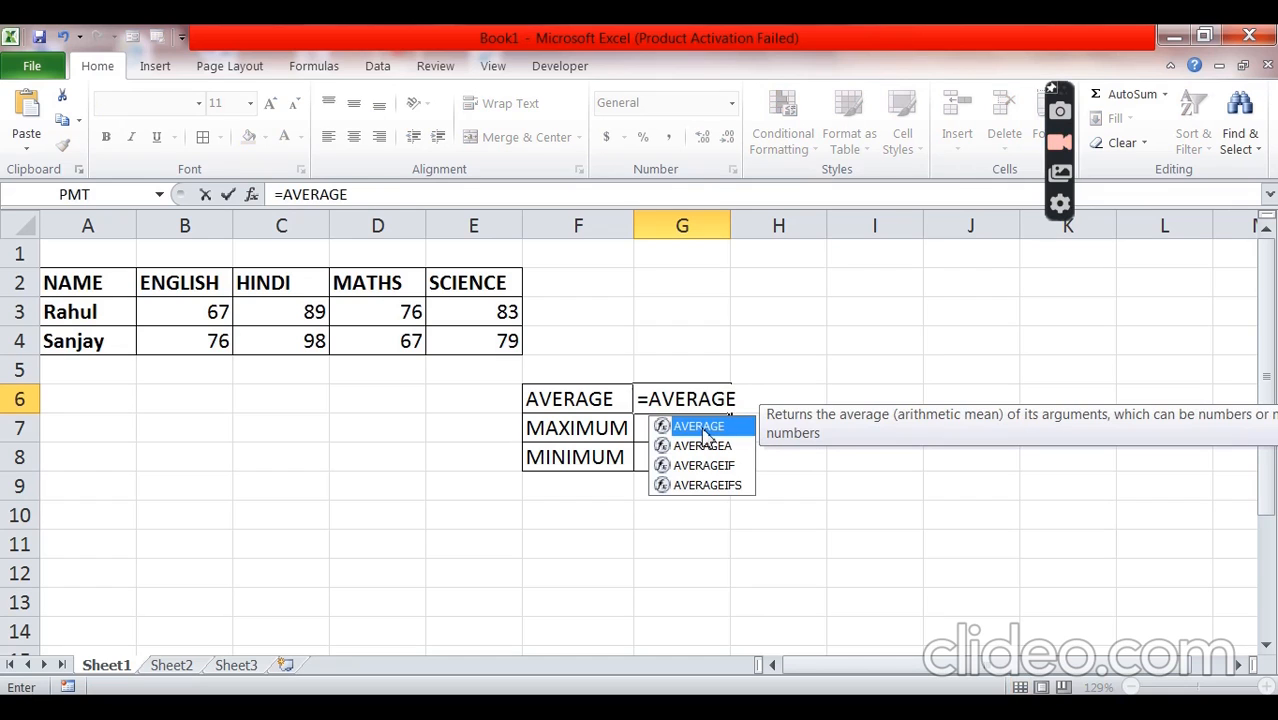
pyautogui.write('(')
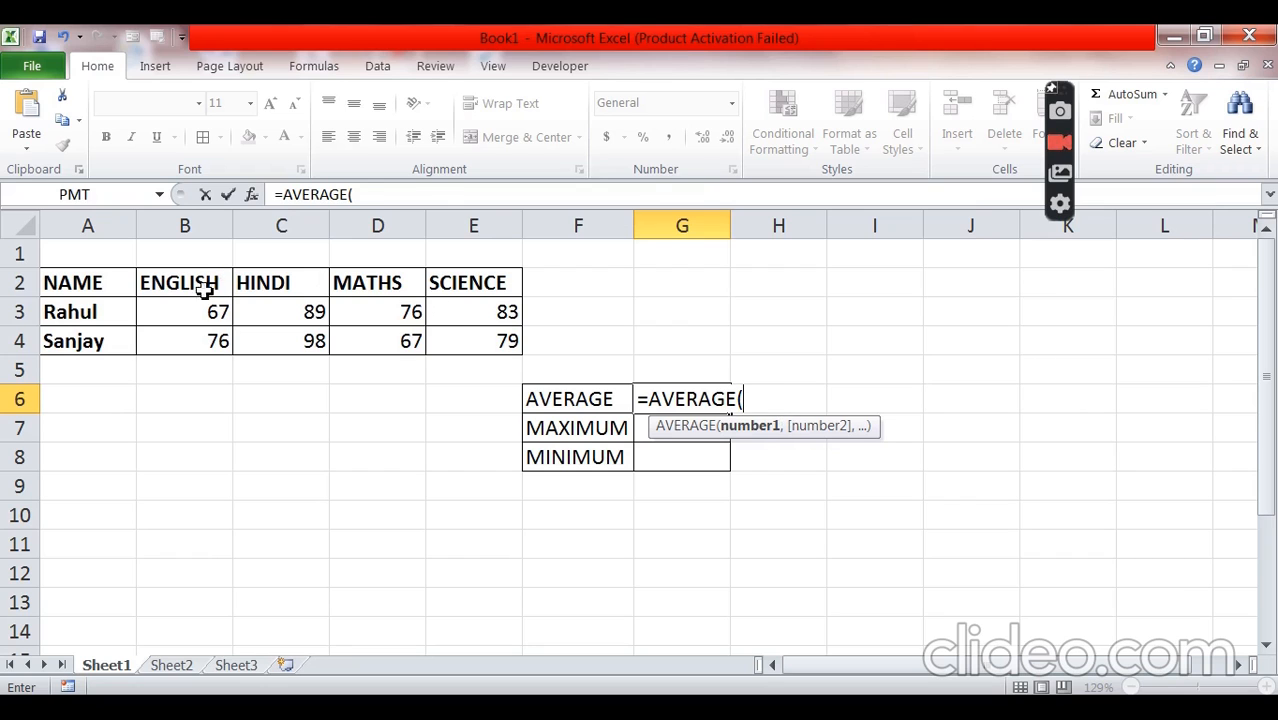
pyautogui.click(190, 320)
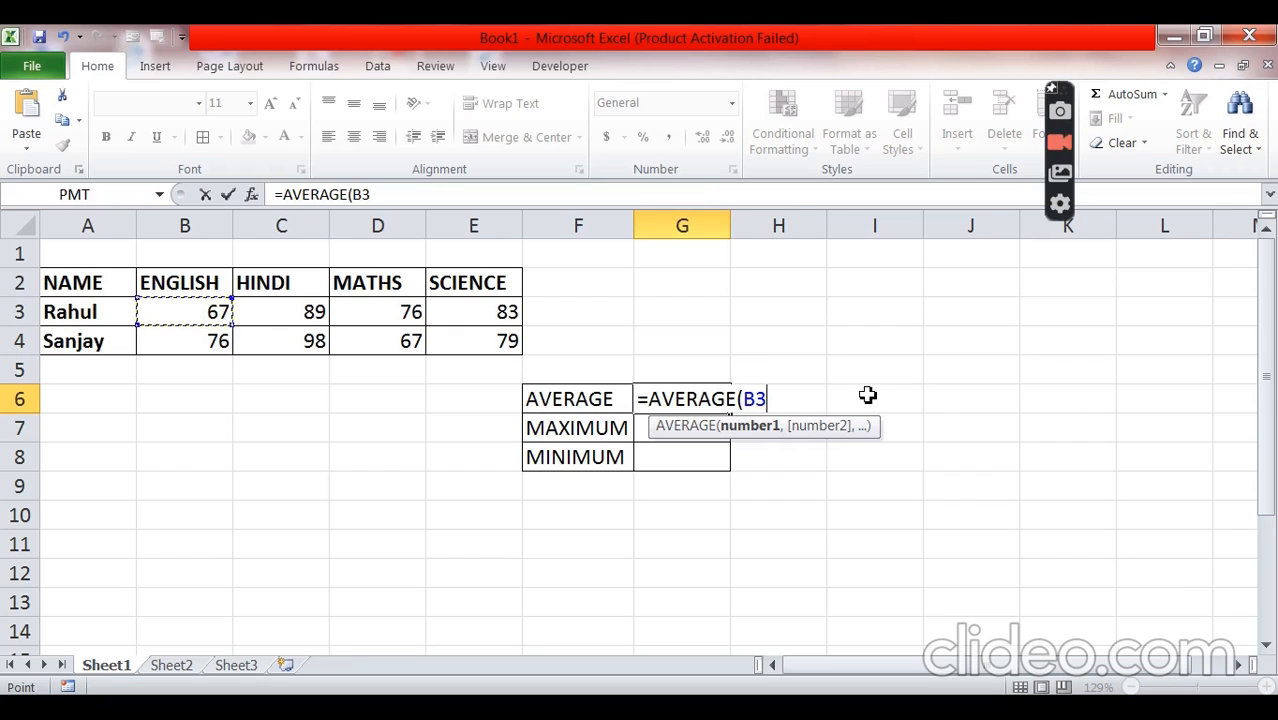
pyautogui.write(',')
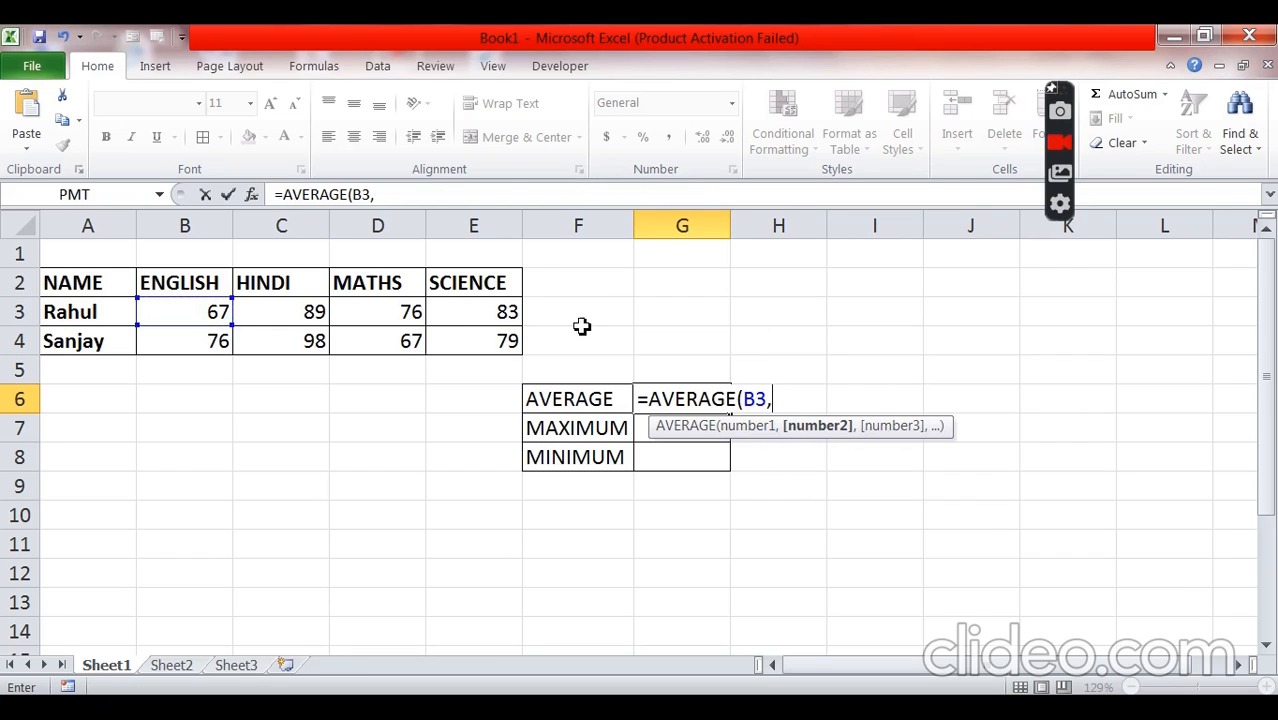
pyautogui.click(287, 307)
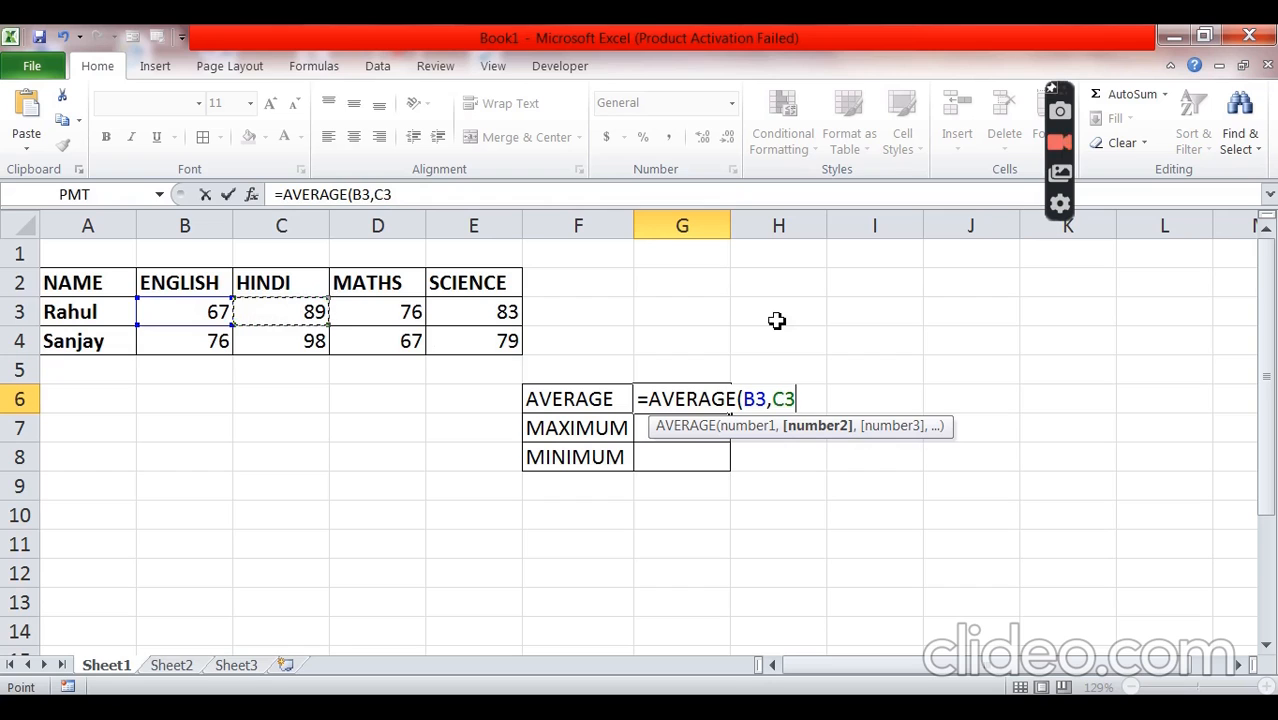
pyautogui.write(',')
pyautogui.click(389, 314)
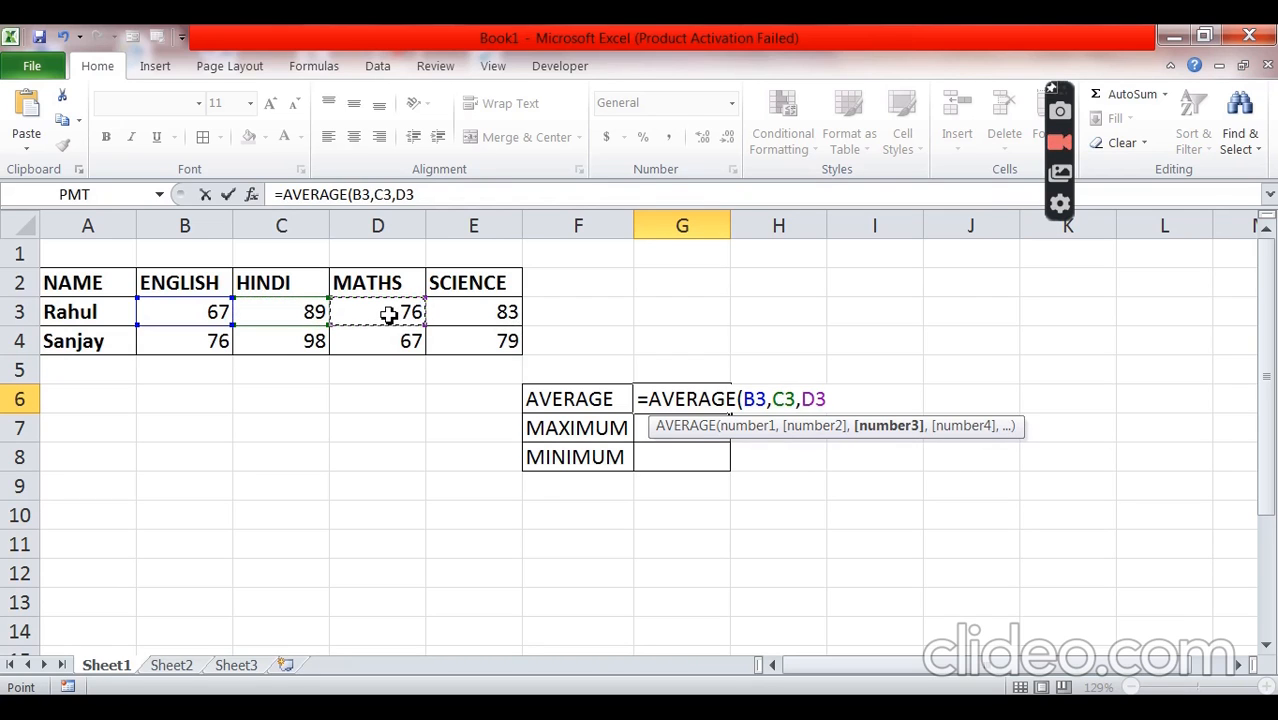
pyautogui.write(',')
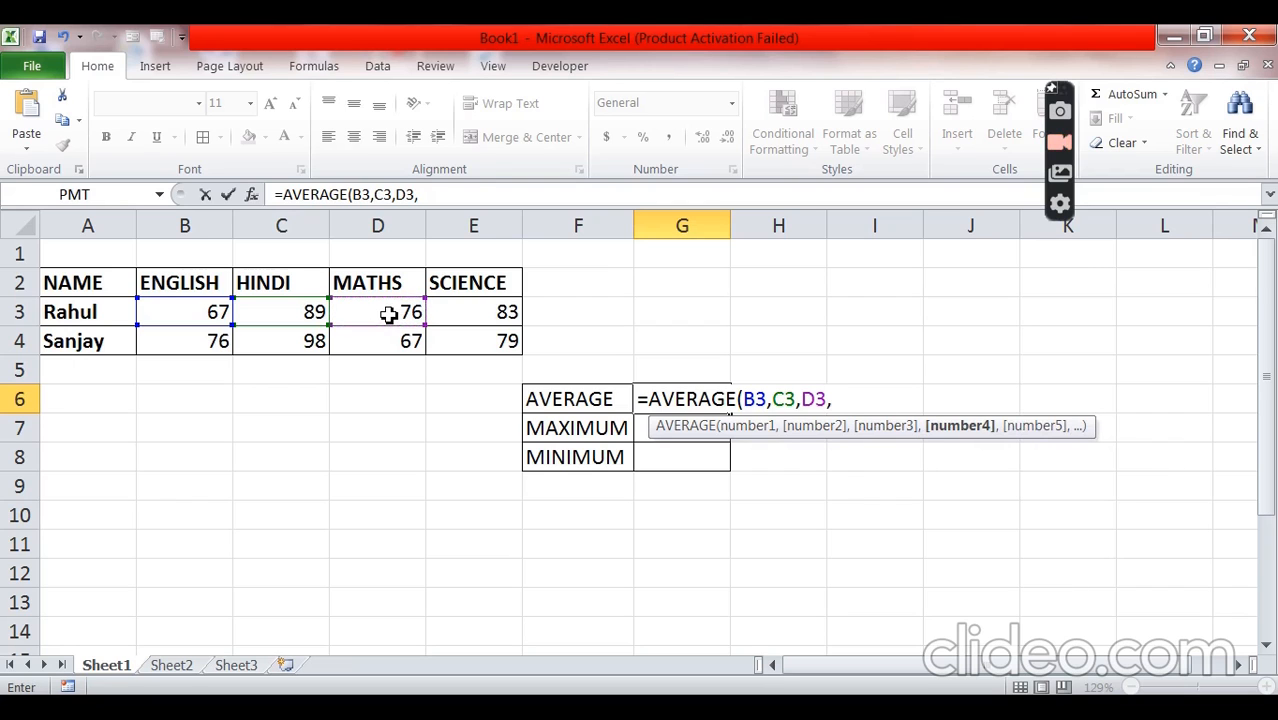
pyautogui.click(448, 311)
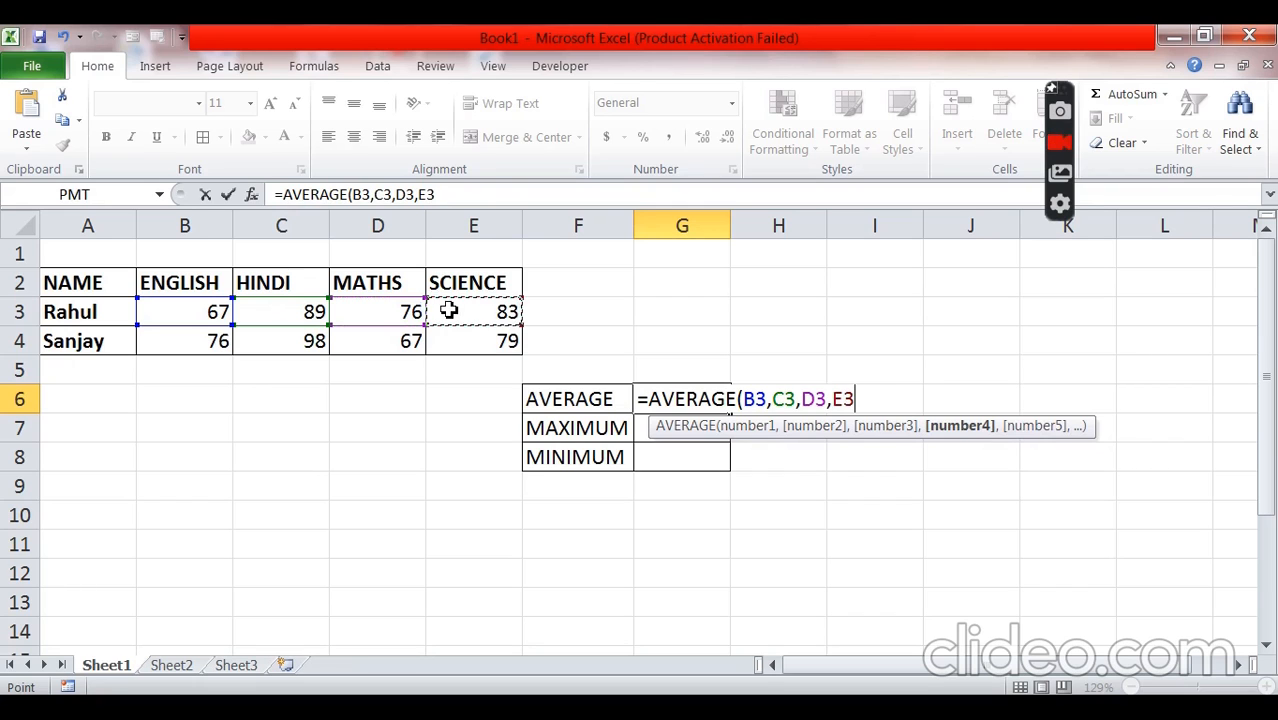
pyautogui.write(')')
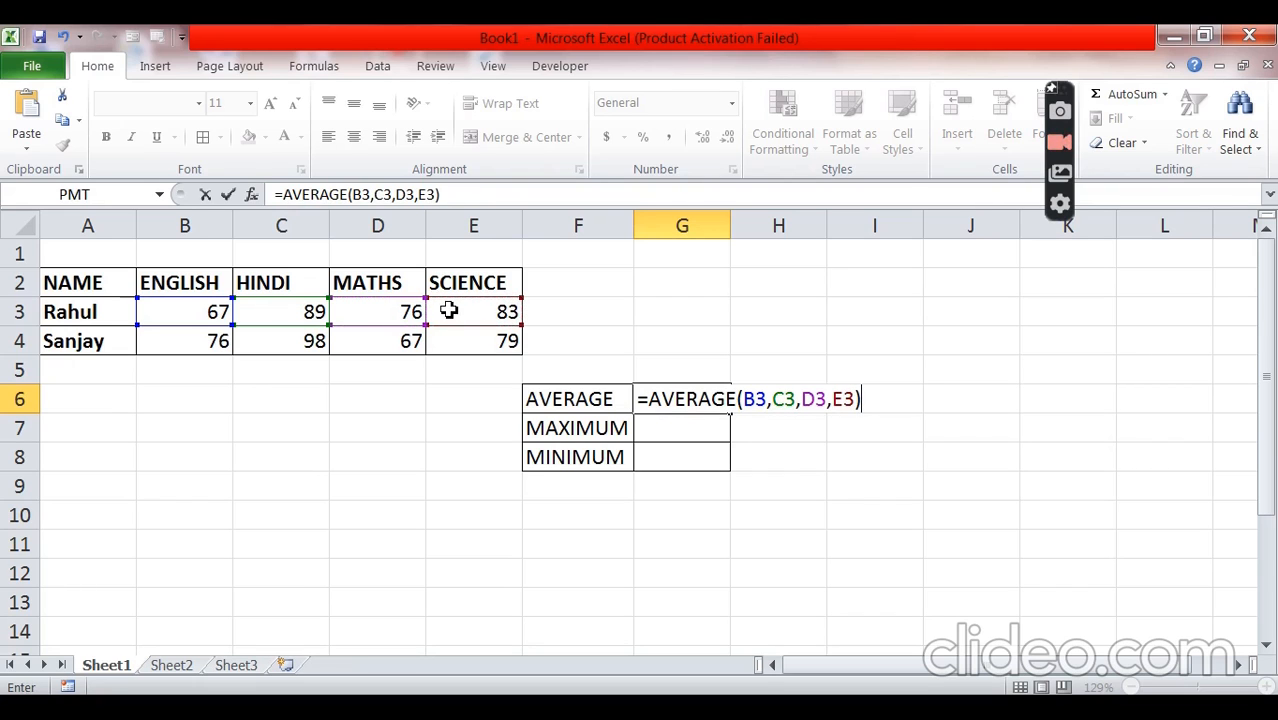
pyautogui.press('Return')
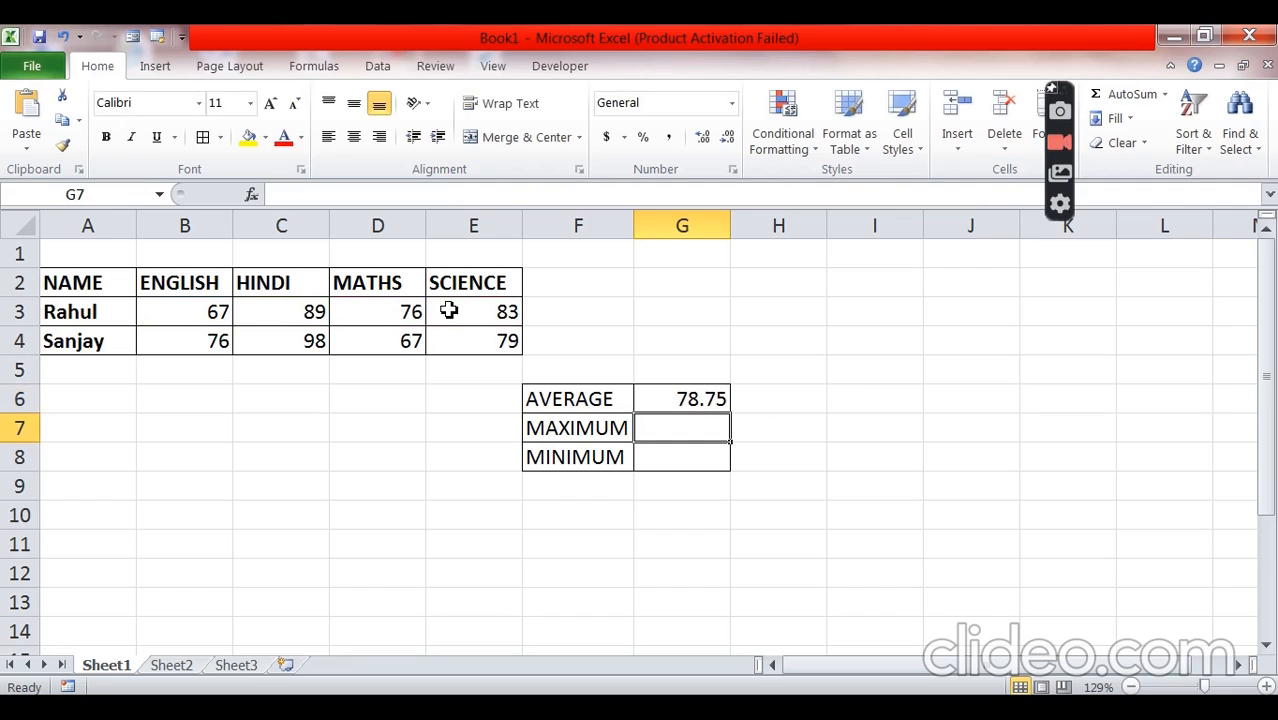
# Find the highest of the first student's four marks in cell G7 with the formula =MAX(B3,C3,D3,E3)
pyautogui.write('=')
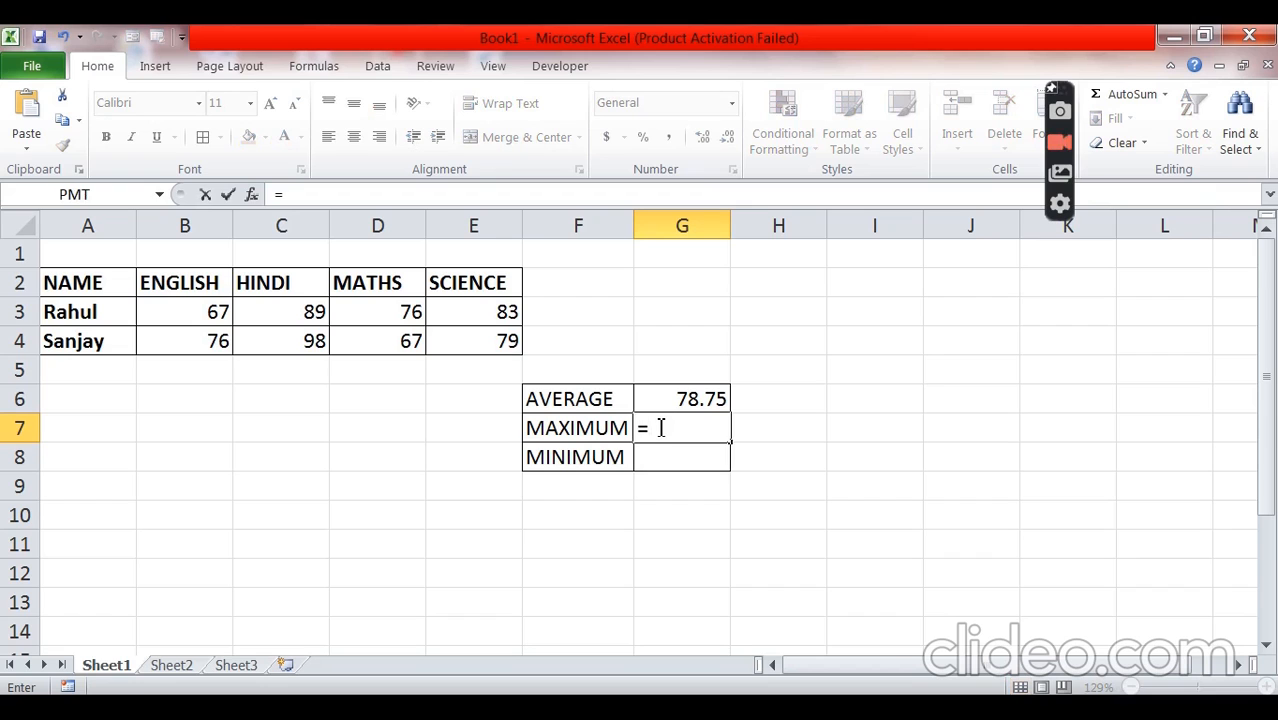
pyautogui.write('MA')
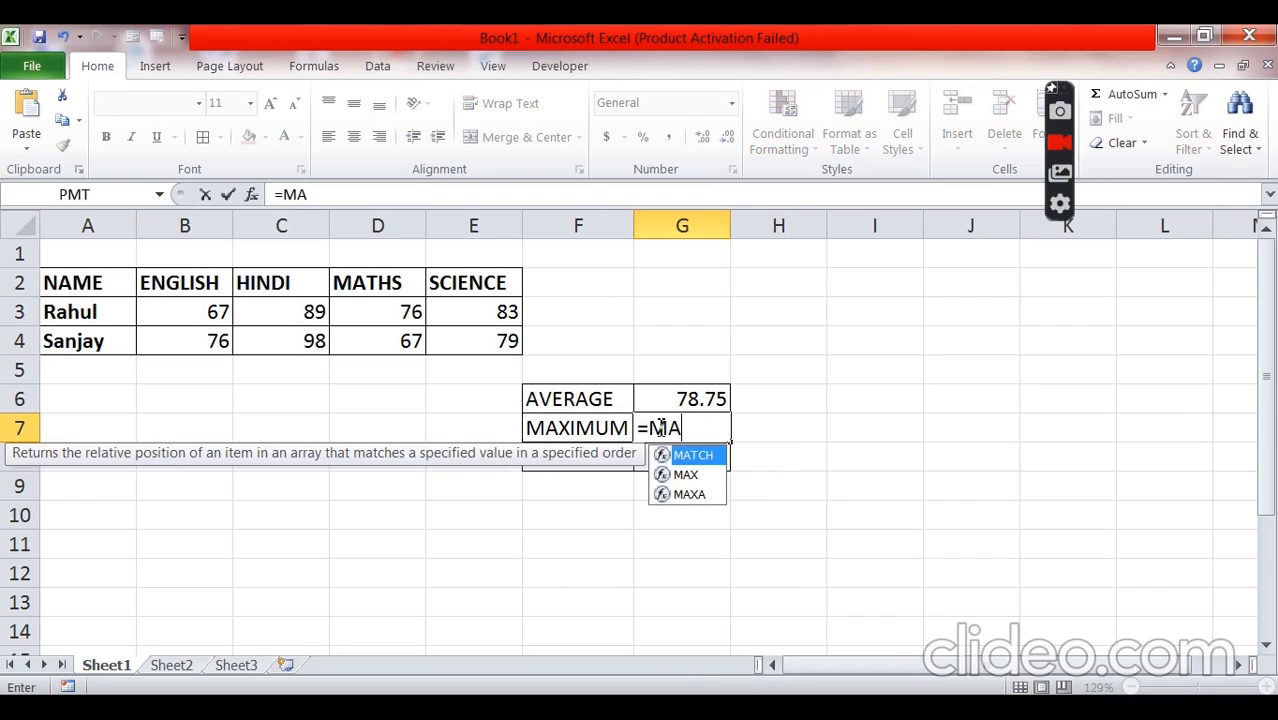
pyautogui.write('X')
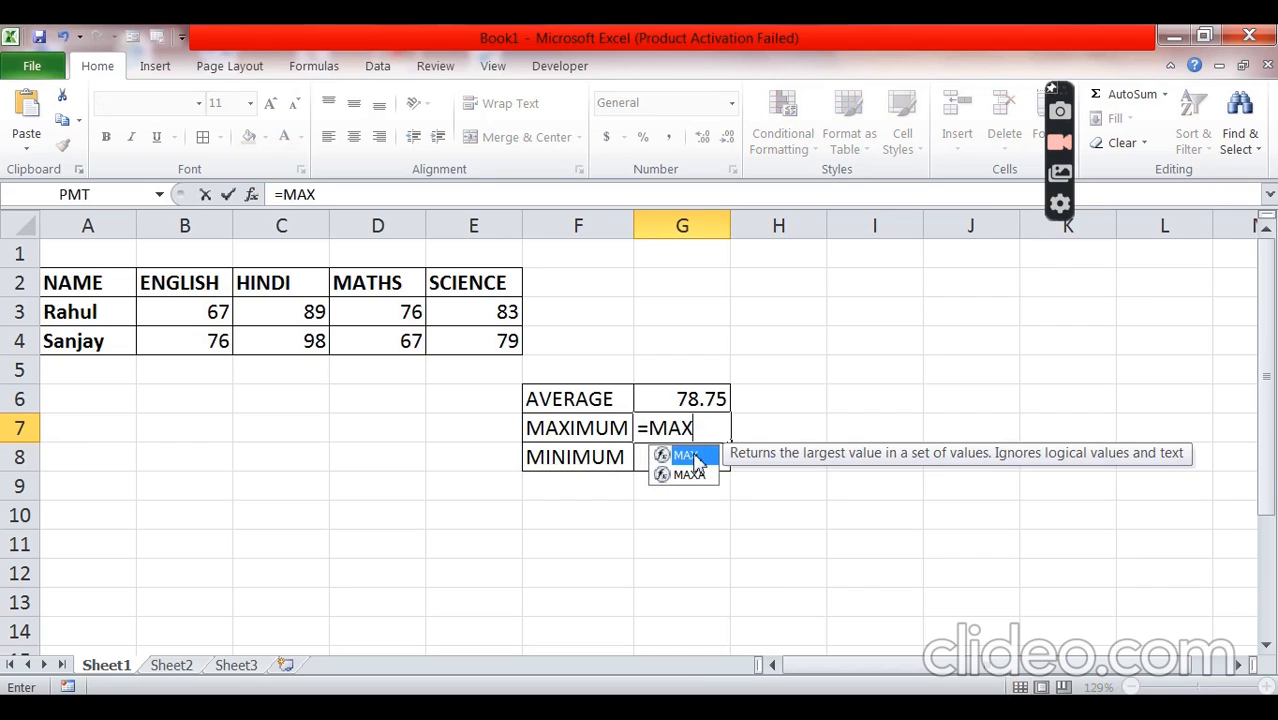
pyautogui.doubleClick(694, 458)
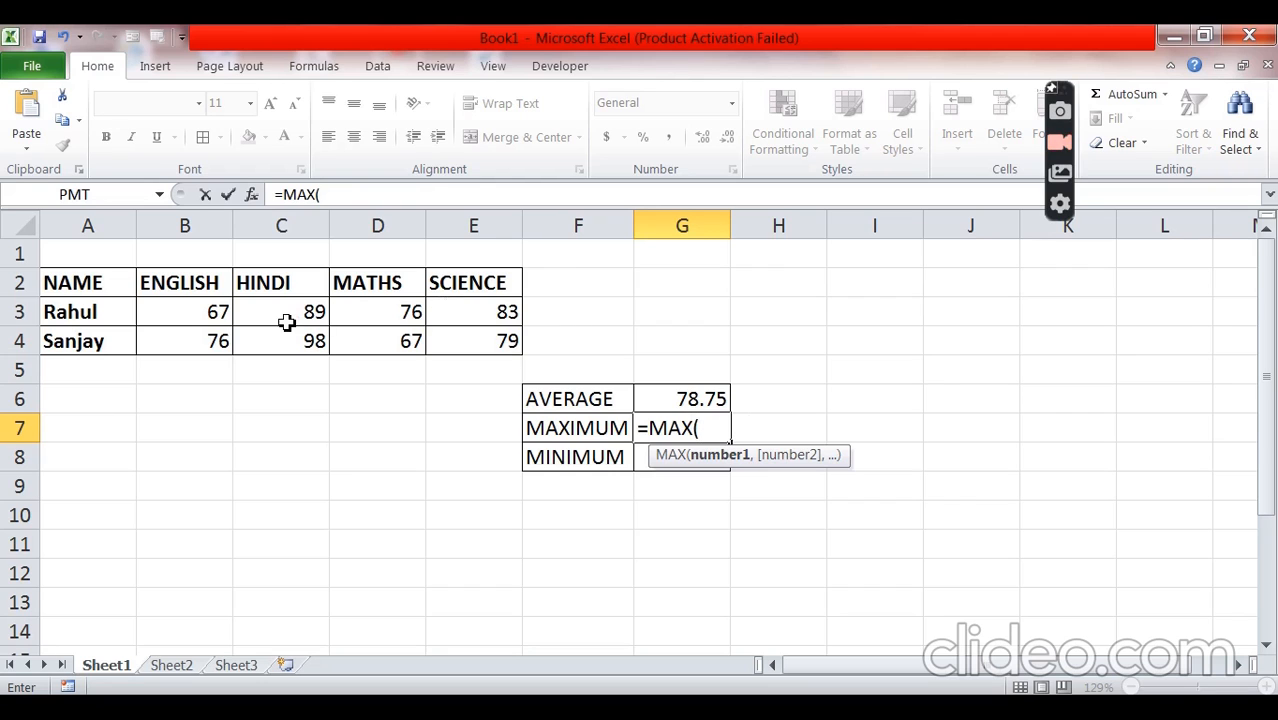
pyautogui.click(218, 312)
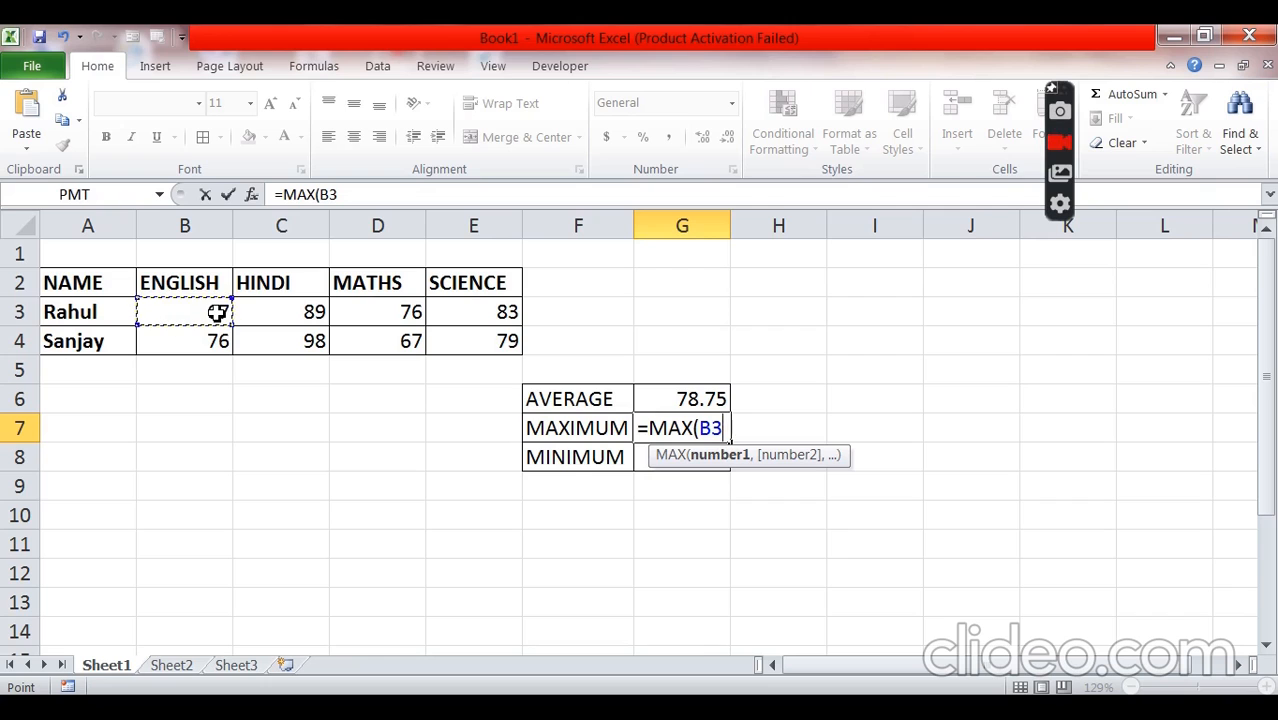
pyautogui.write(',')
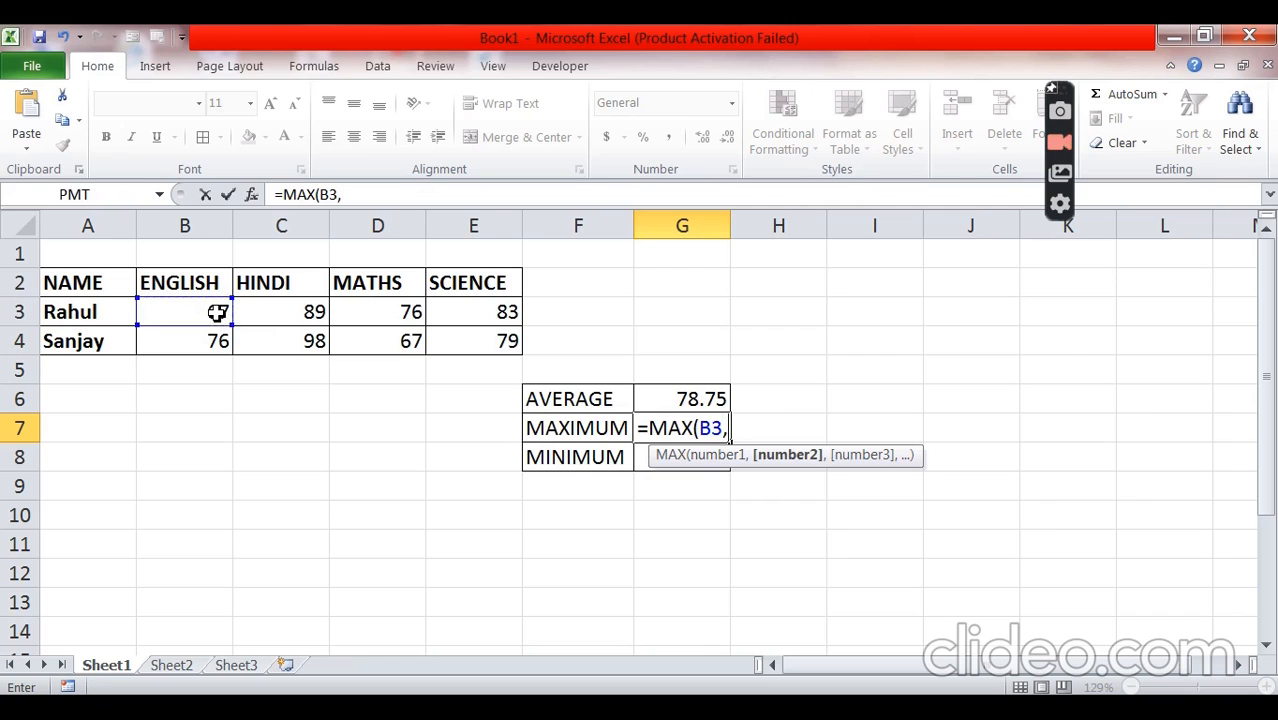
pyautogui.click(313, 313)
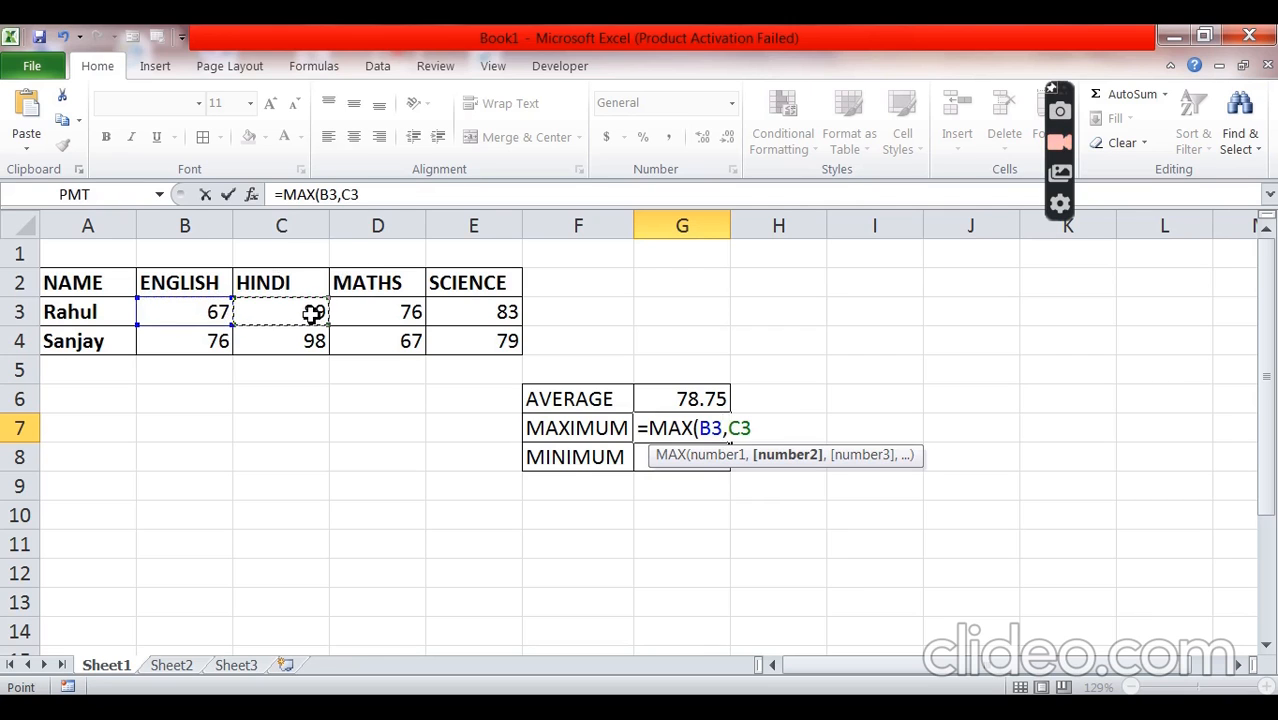
pyautogui.write(',')
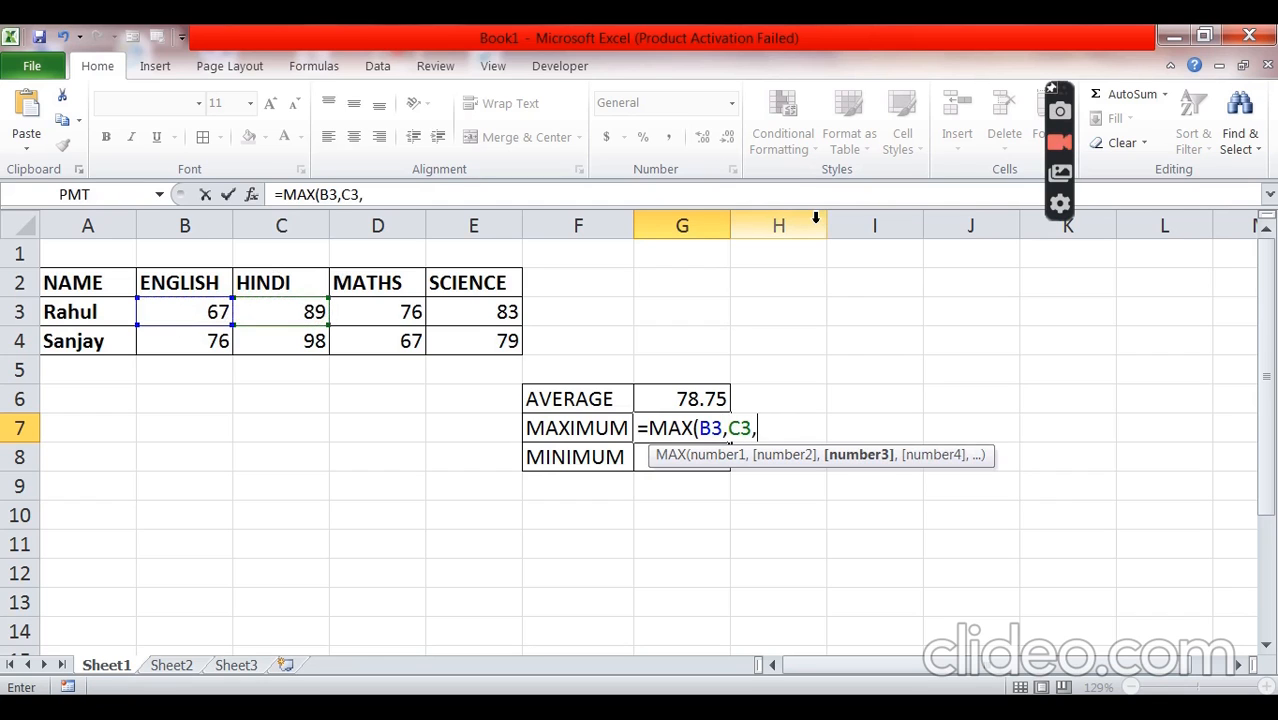
pyautogui.click(398, 317)
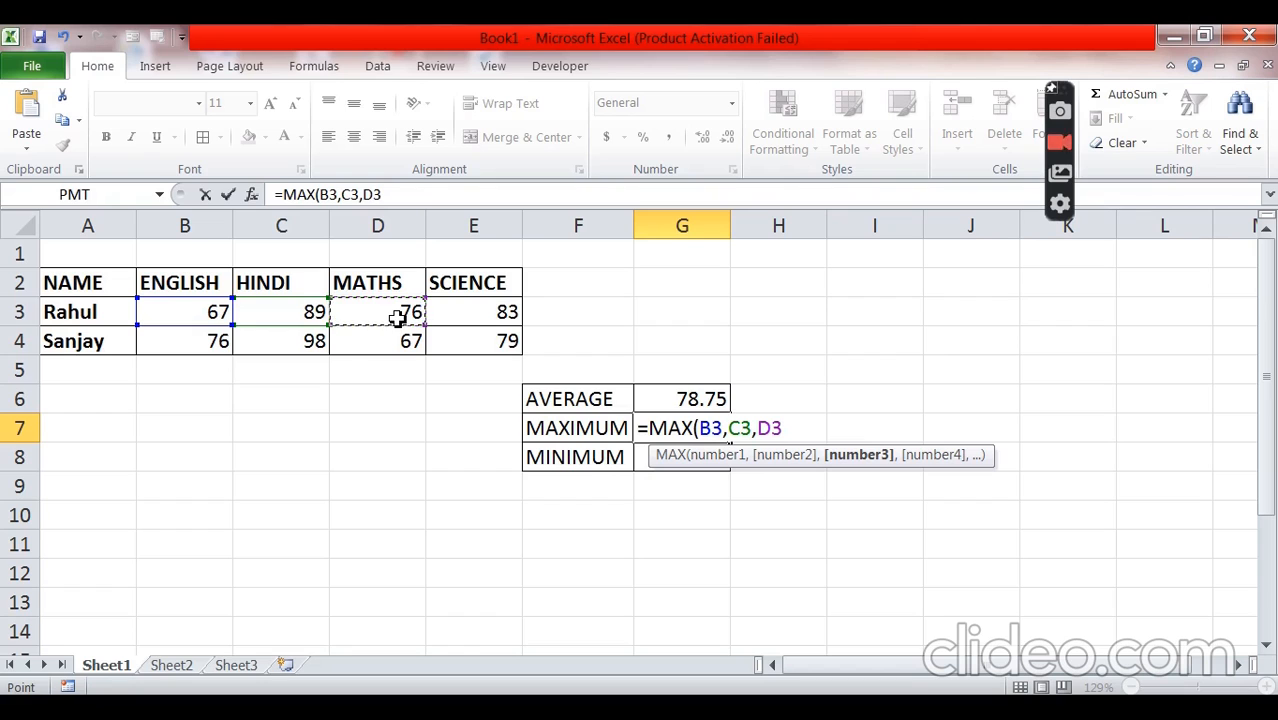
pyautogui.write(',')
pyautogui.click(457, 315)
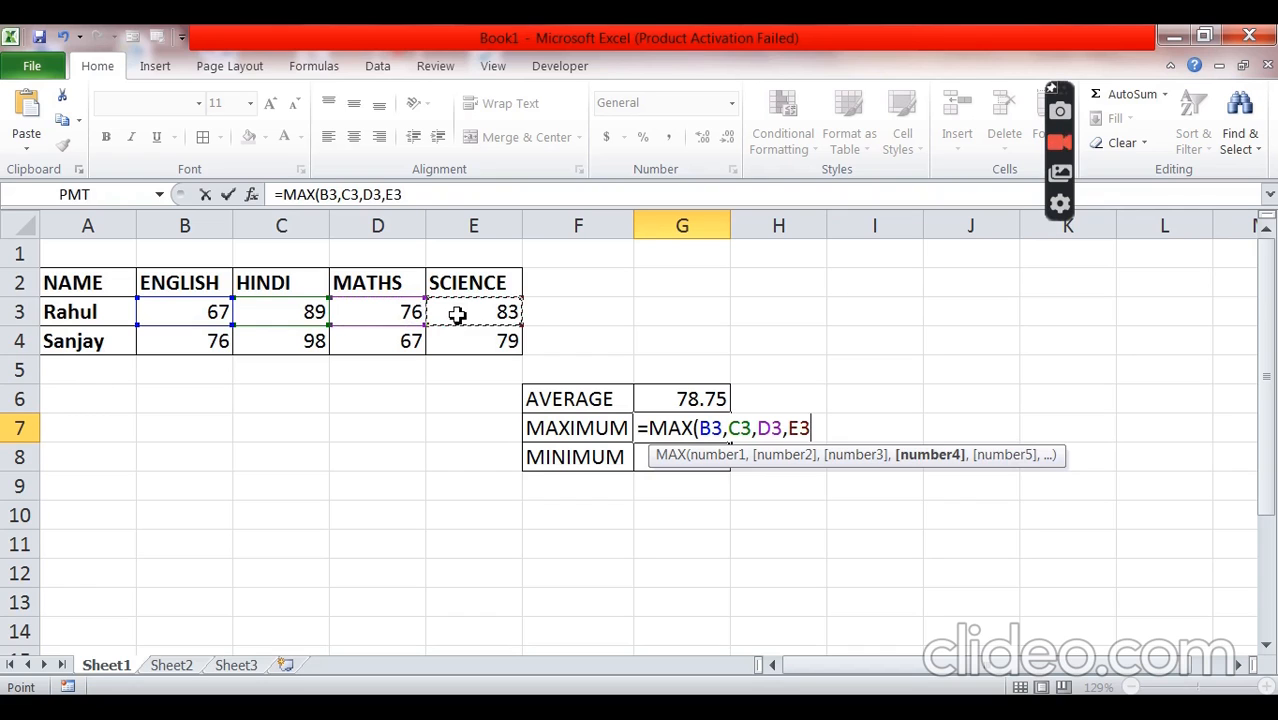
pyautogui.write(')')
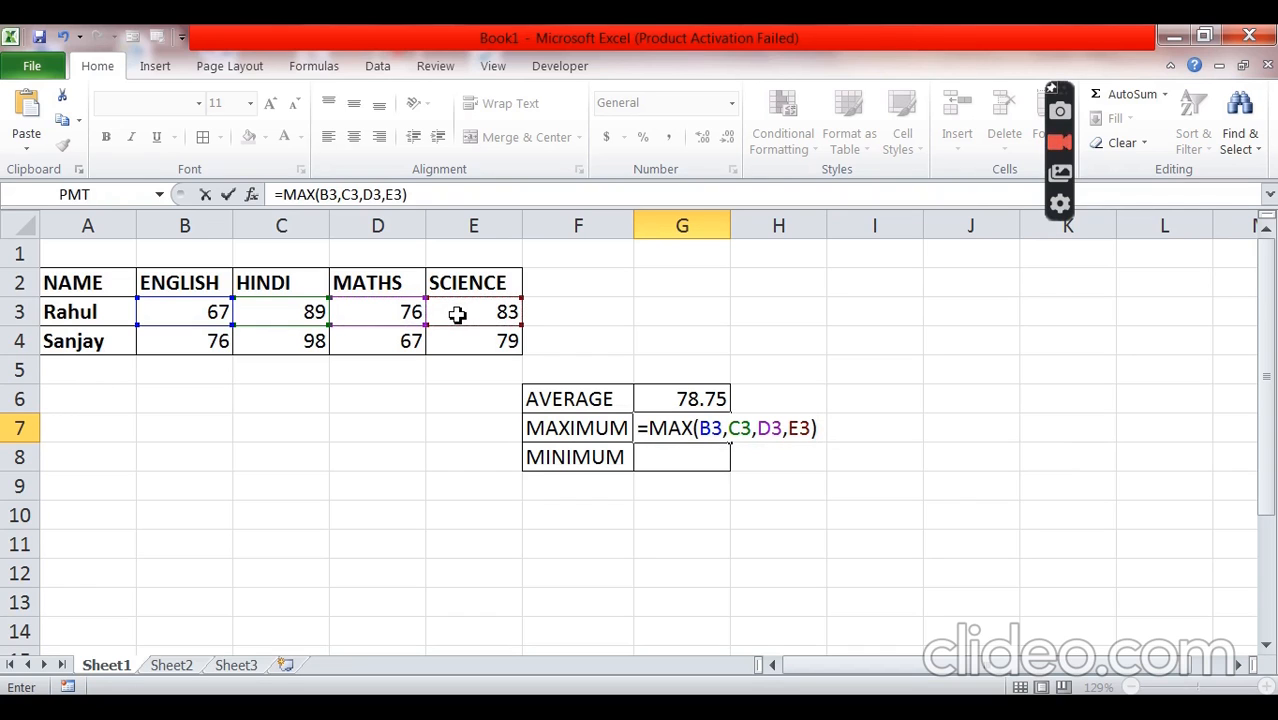
pyautogui.press('Return')
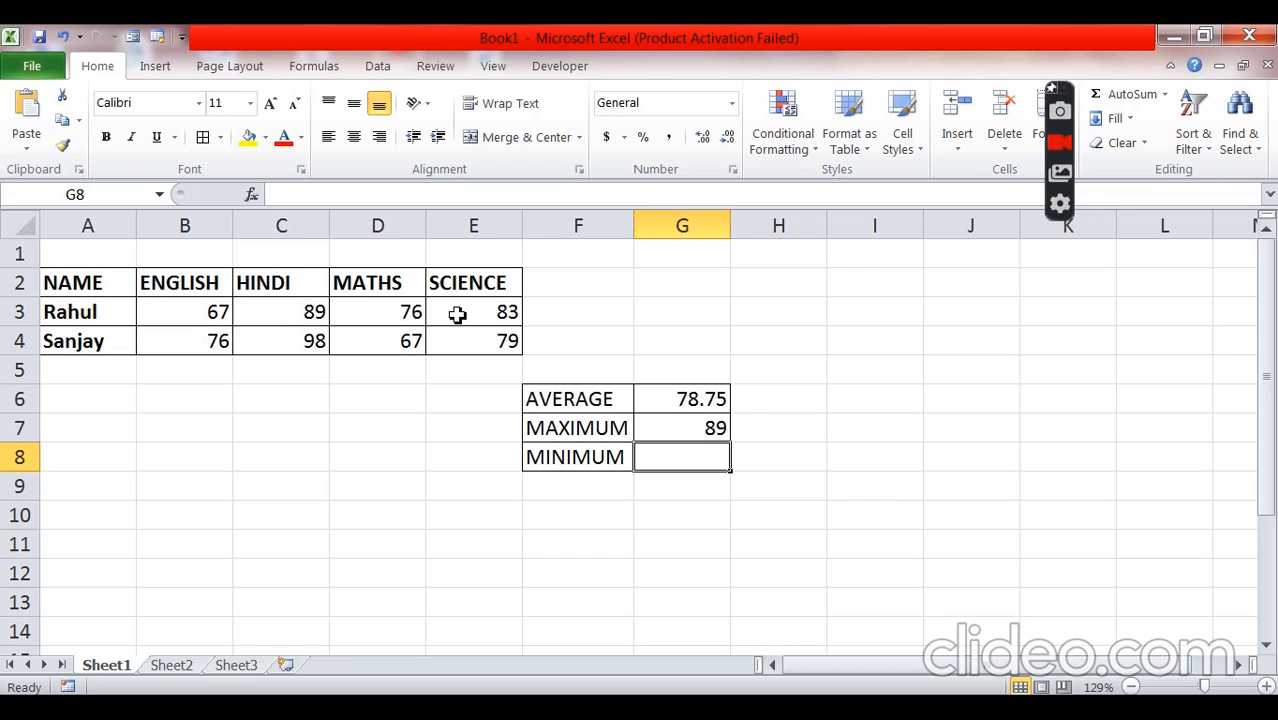
# Find the lowest of the first student's four marks in cell G8 with the formula =MIN(B3,C3,D3,E3)
pyautogui.write('=')
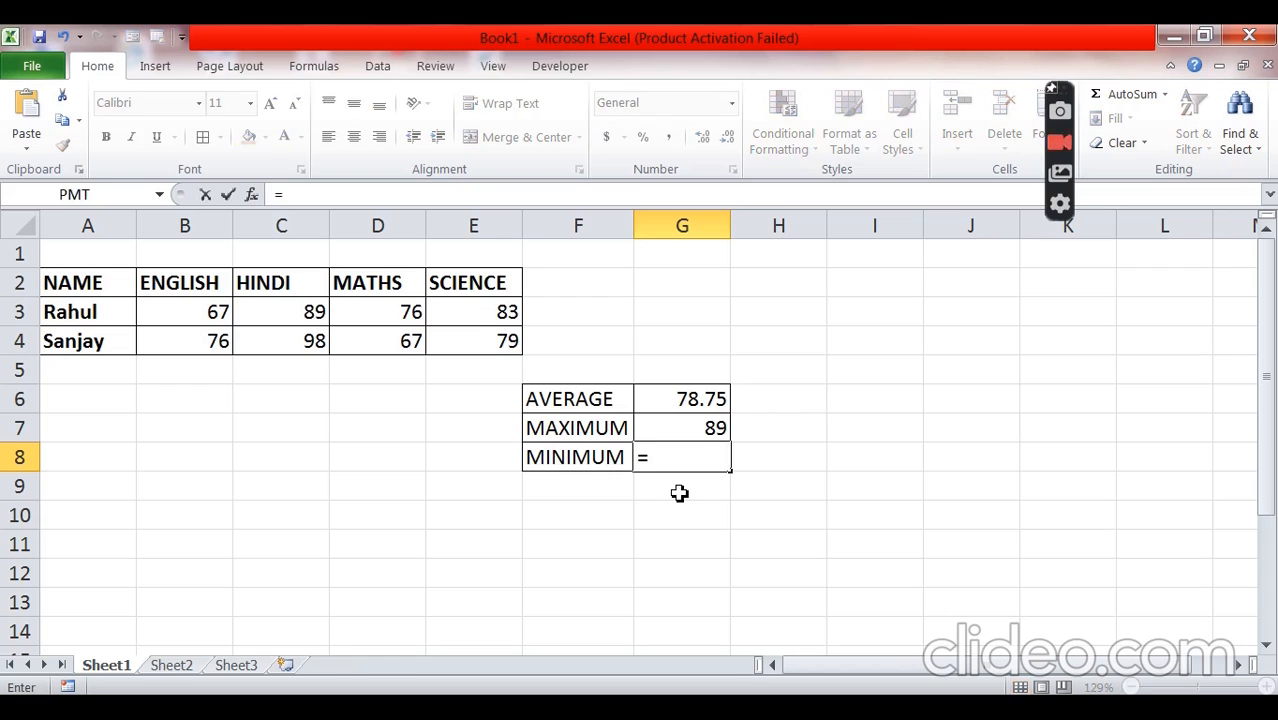
pyautogui.write('M')
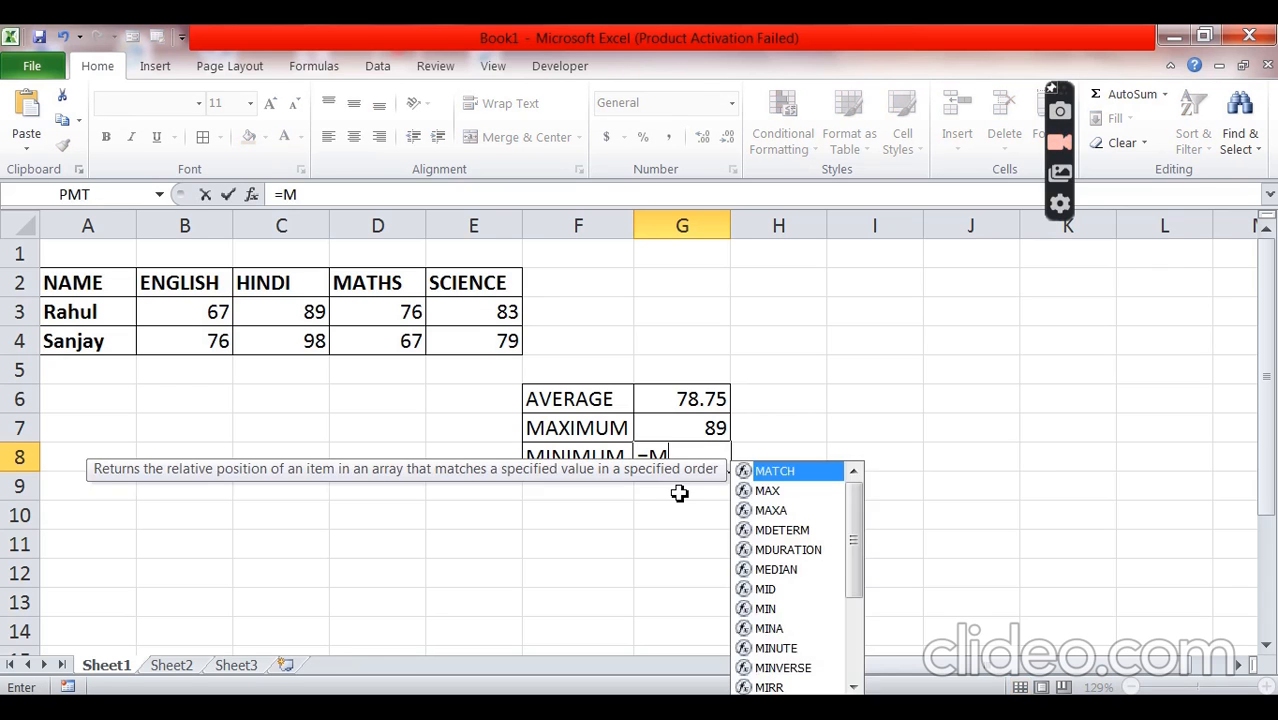
pyautogui.write('IN')
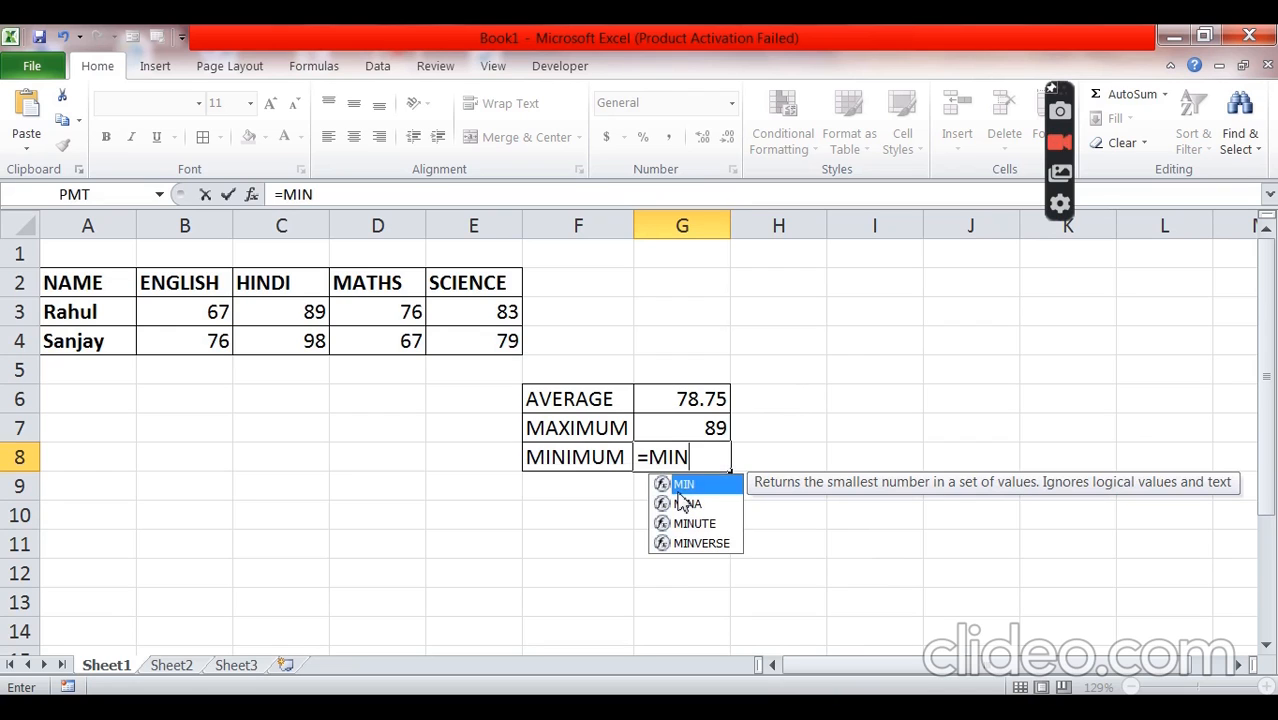
pyautogui.write('(')
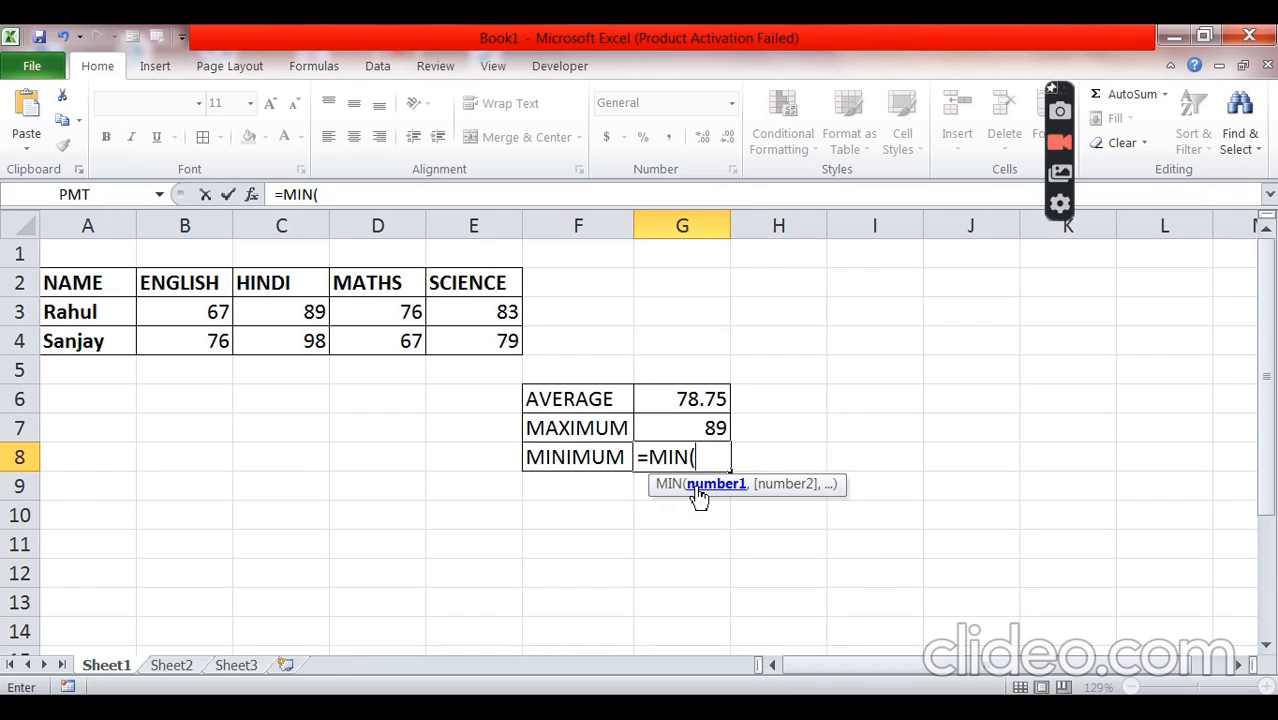
pyautogui.click(201, 313)
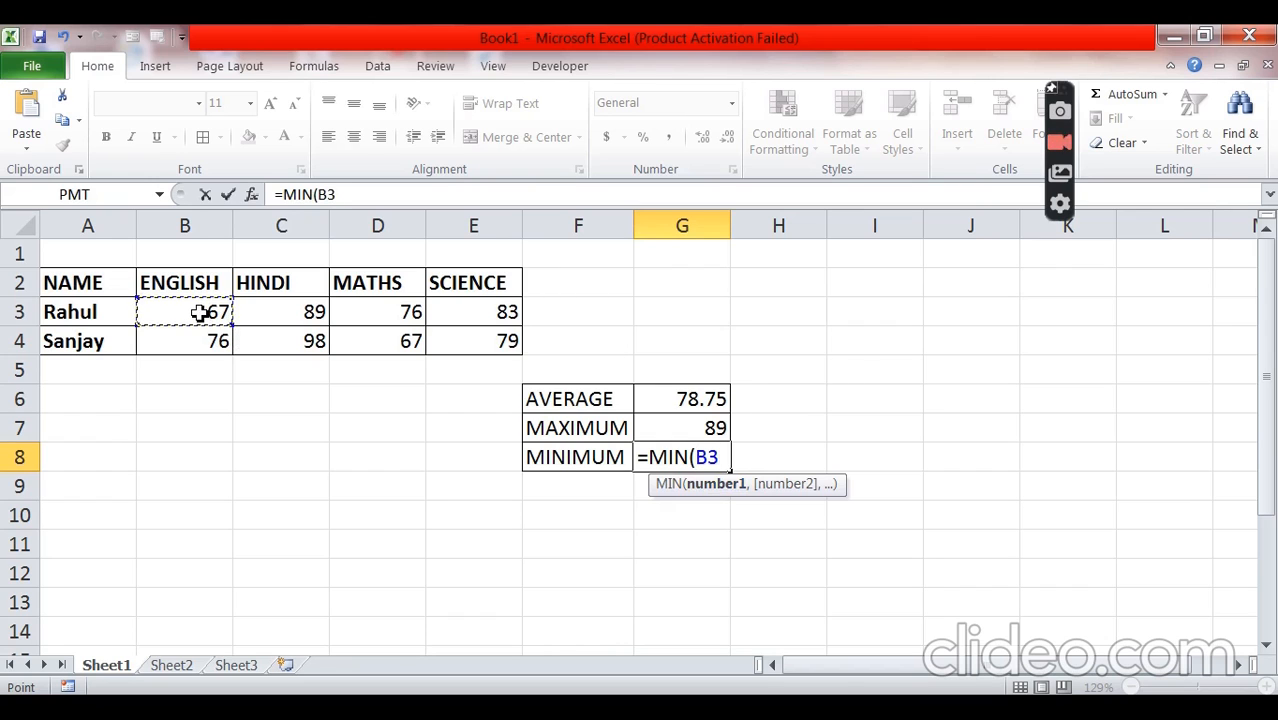
pyautogui.write(',')
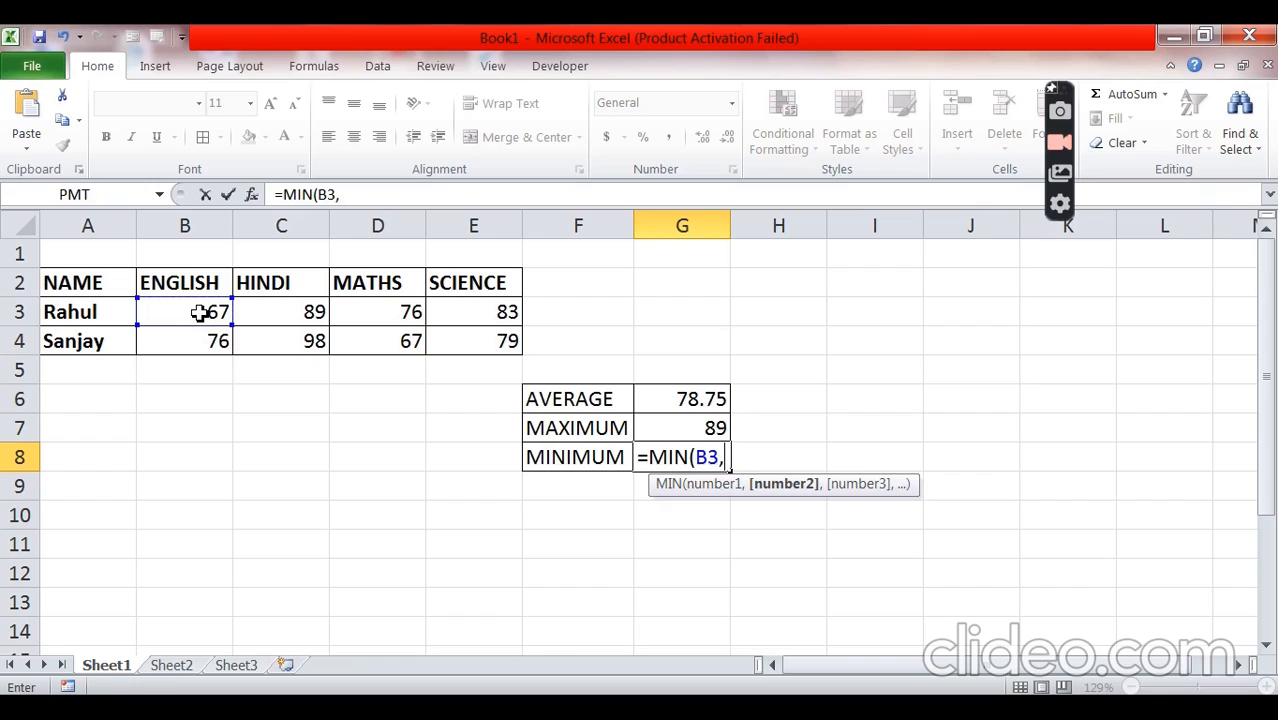
pyautogui.click(297, 314)
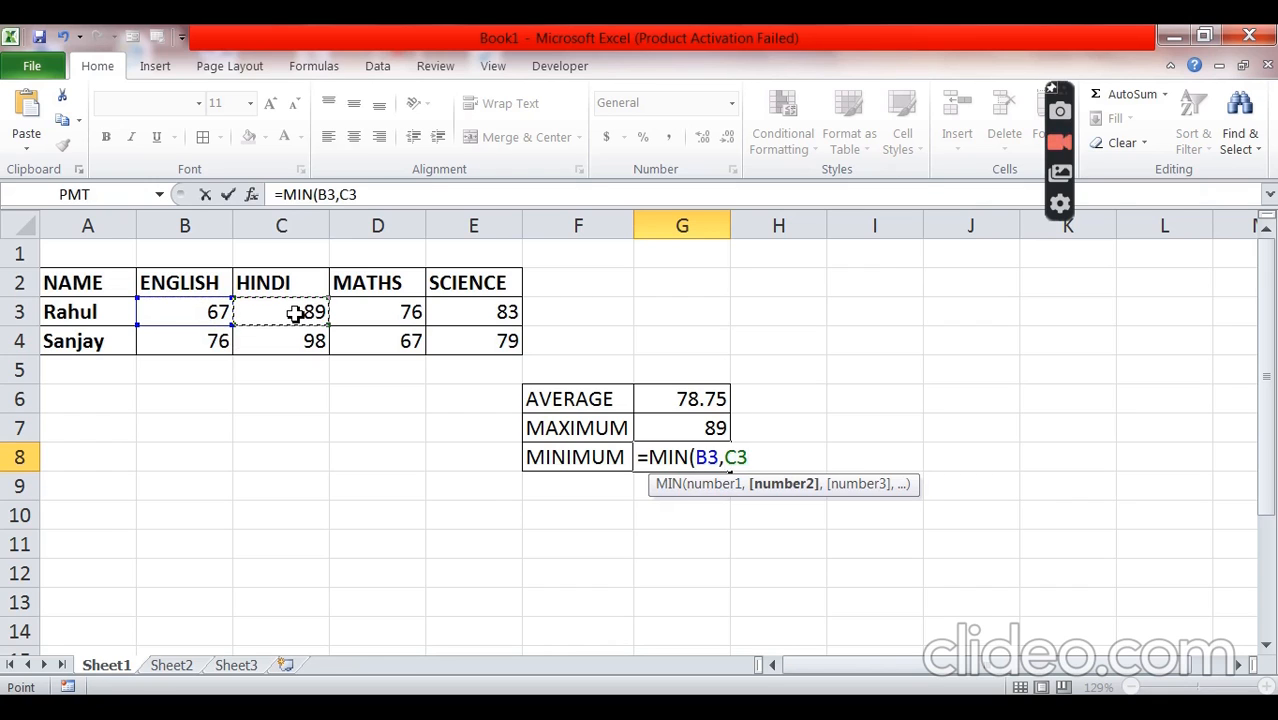
pyautogui.write(',')
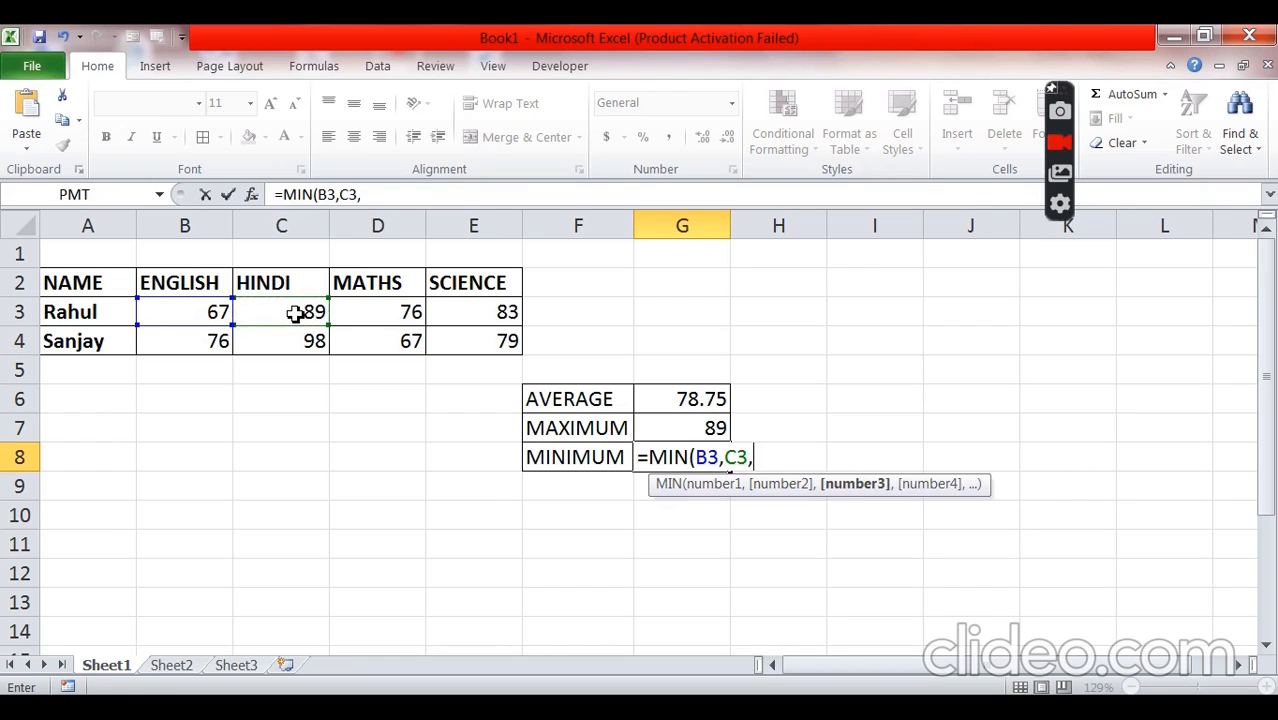
pyautogui.click(363, 313)
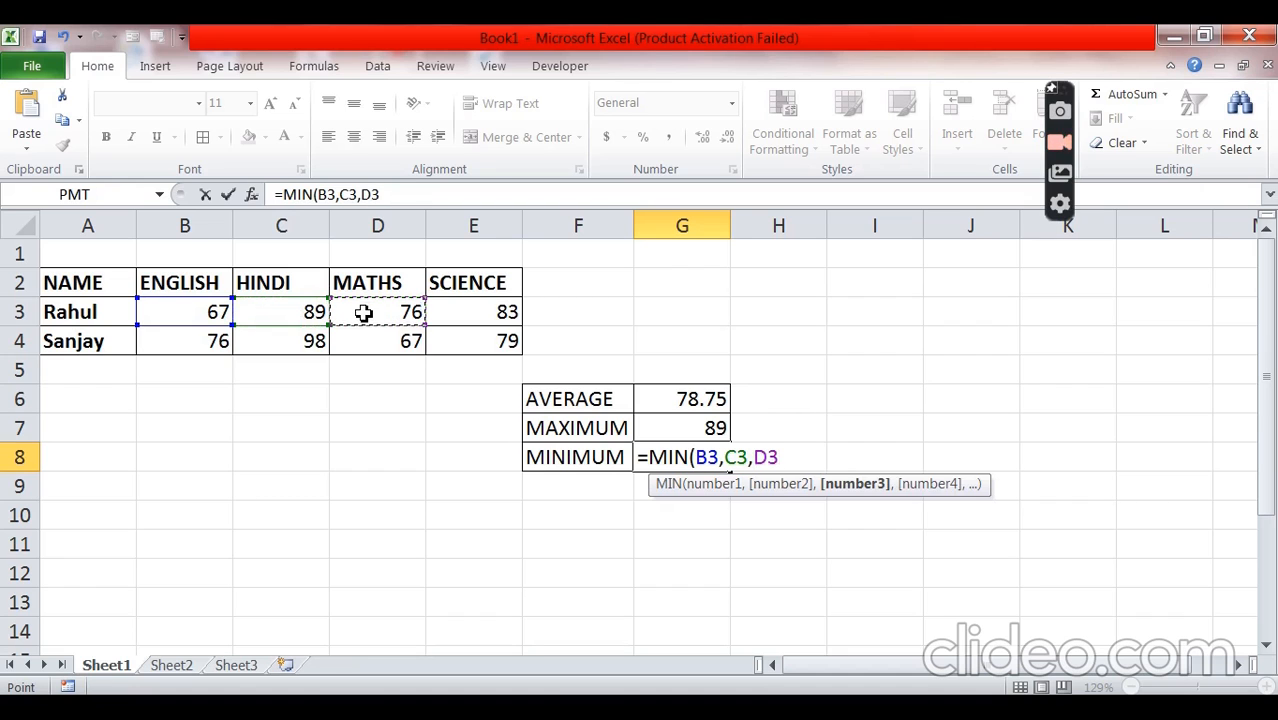
pyautogui.write(',')
pyautogui.click(485, 313)
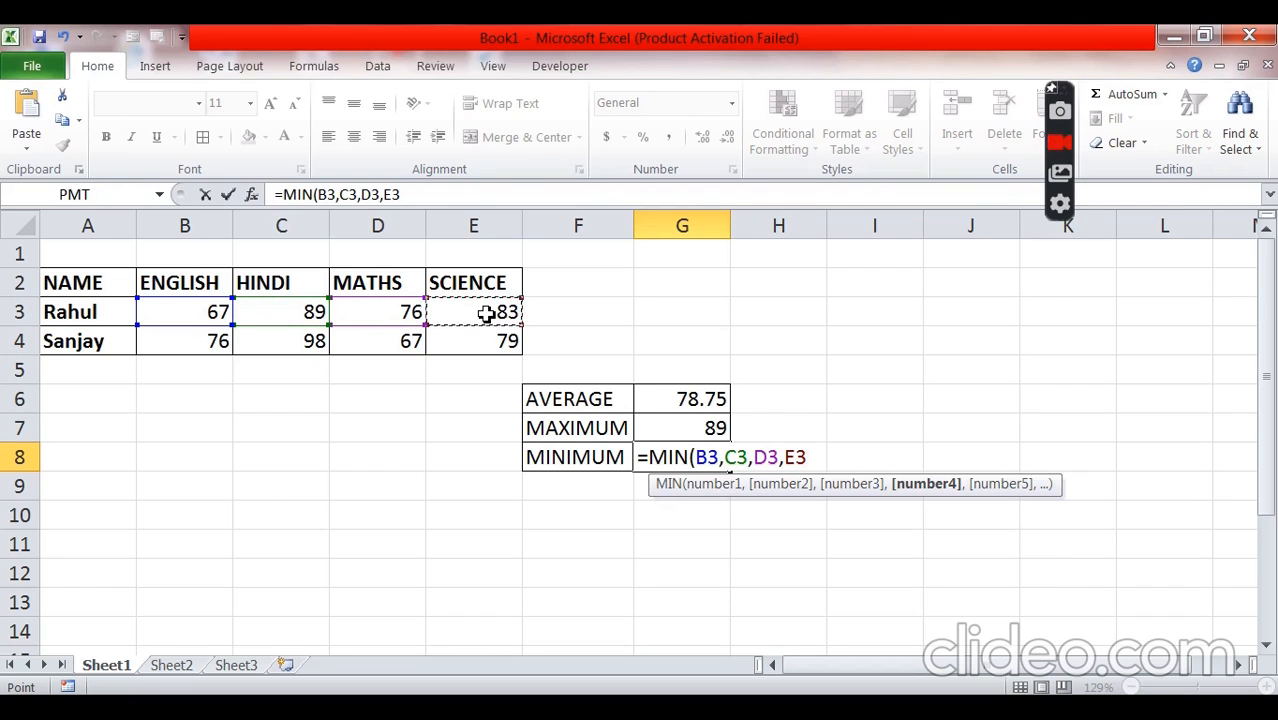
pyautogui.write(')')
pyautogui.press('Return')
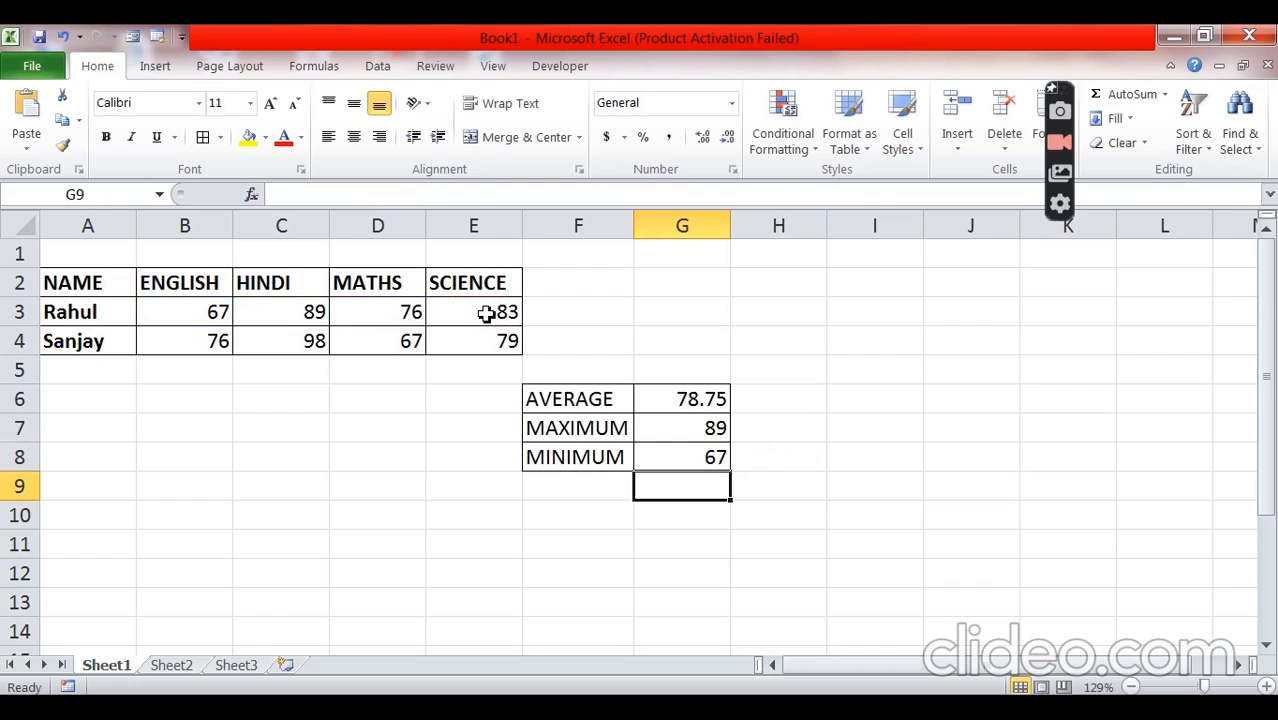